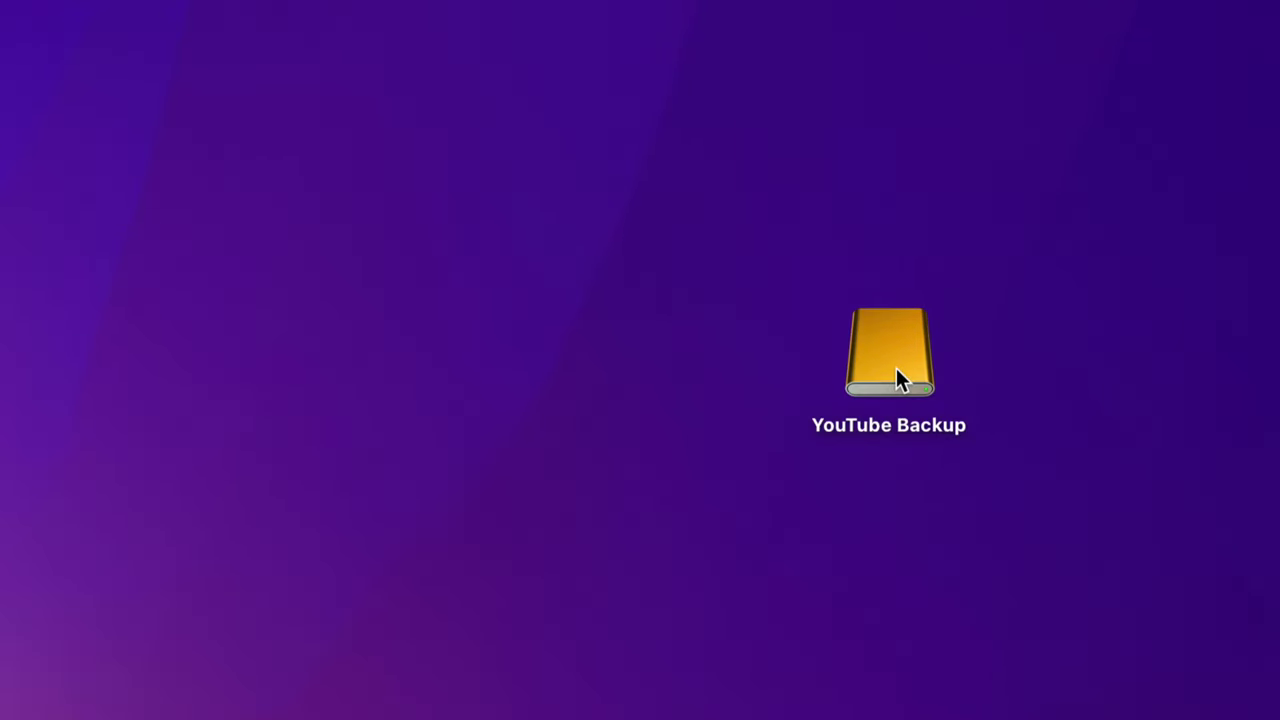
- Reopen the YouTube Backup drive in a new Finder window, moved clear of the website
double_click(896, 370)
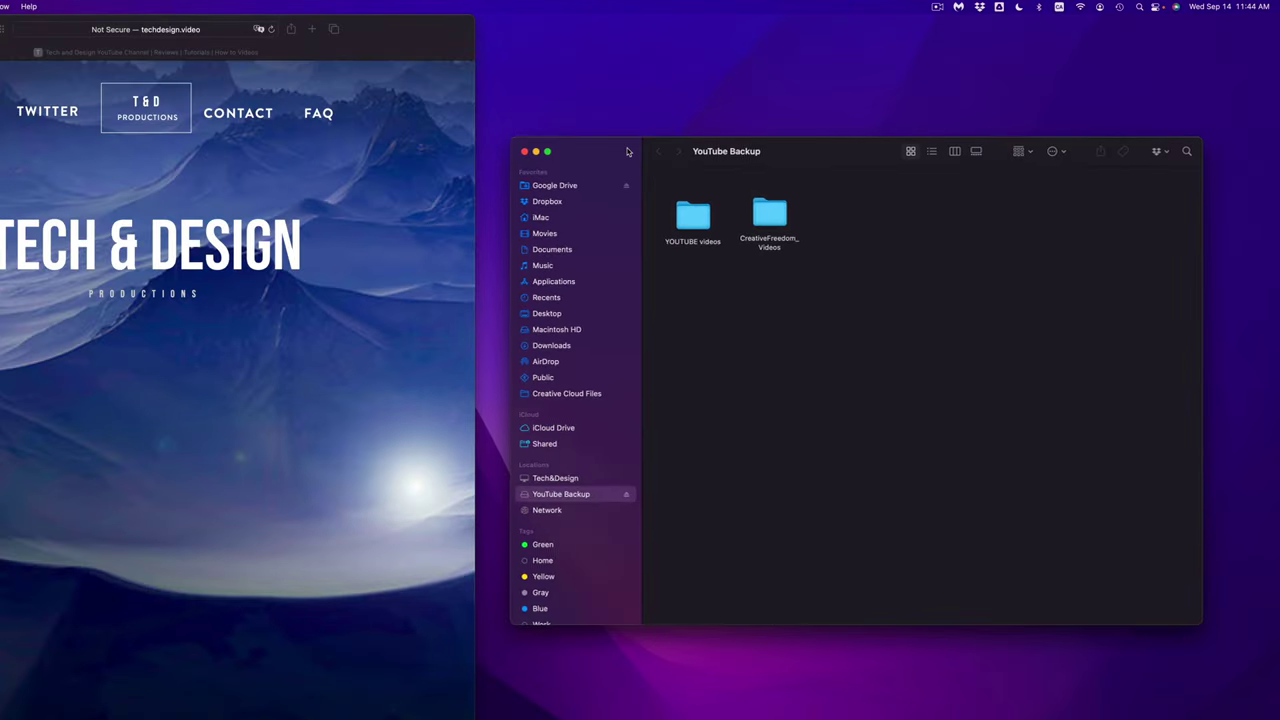
drag(669, 172, 666, 230)
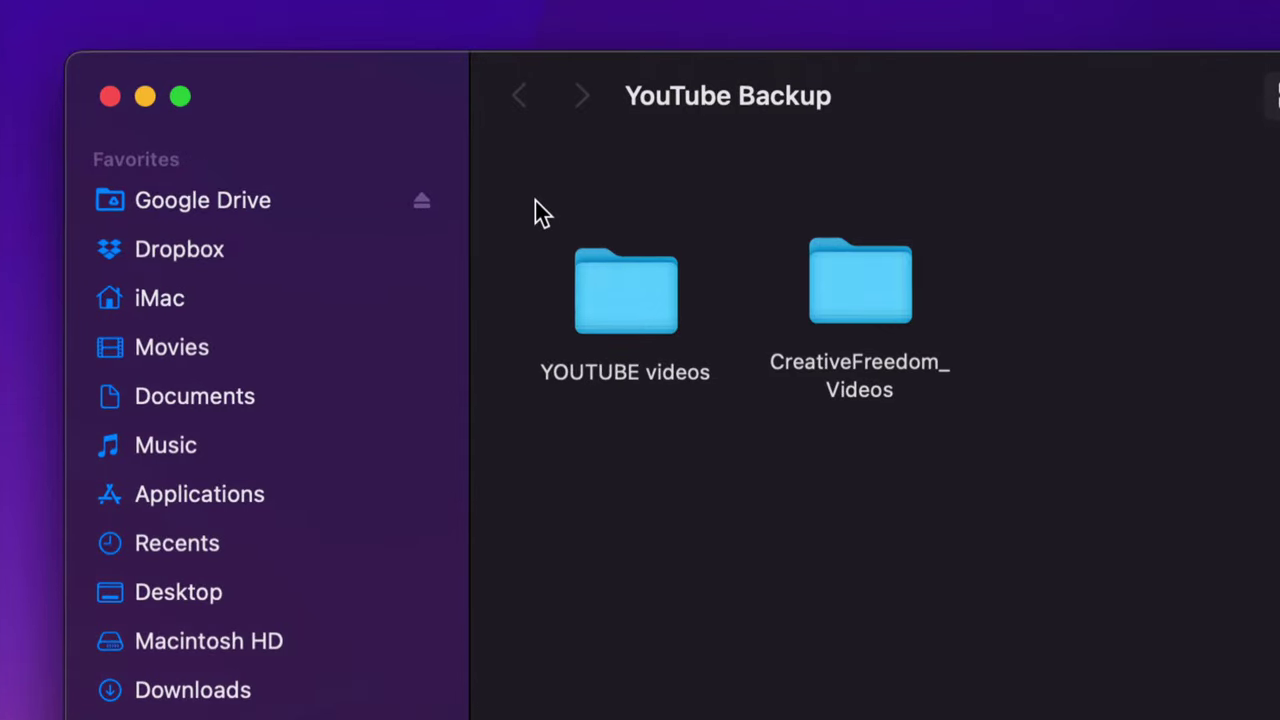
click(173, 113)
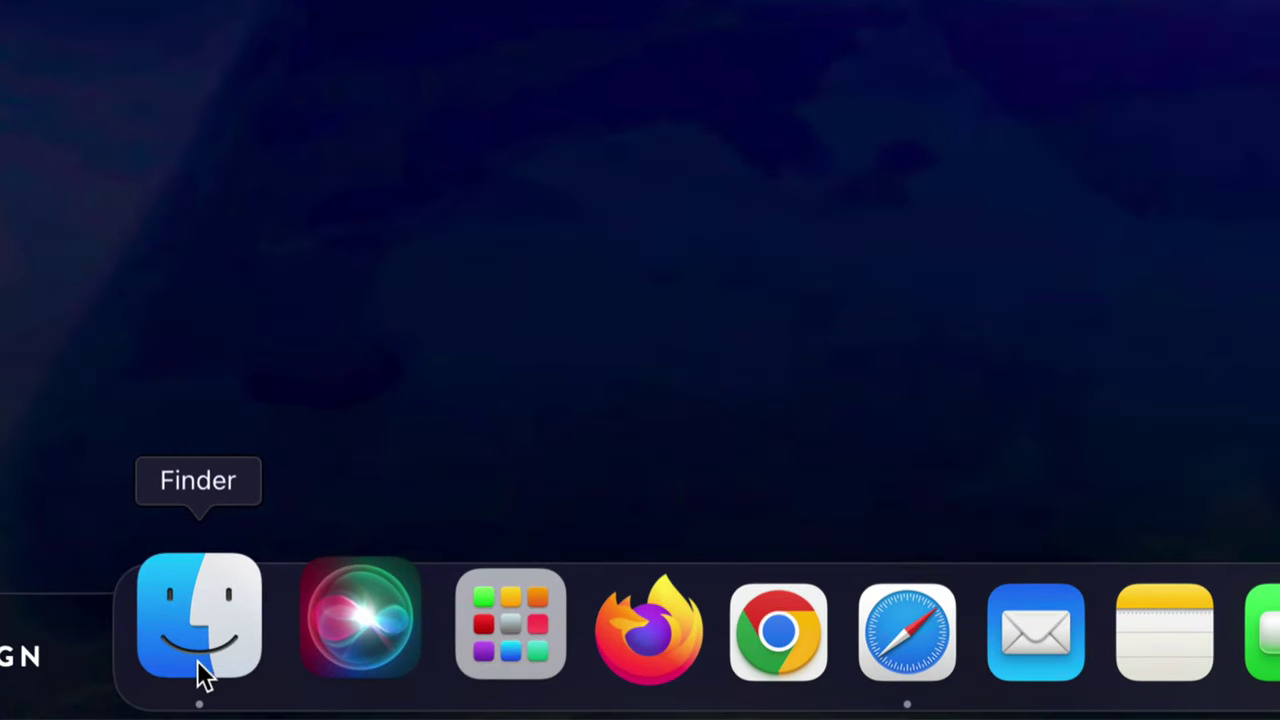
click(197, 704)
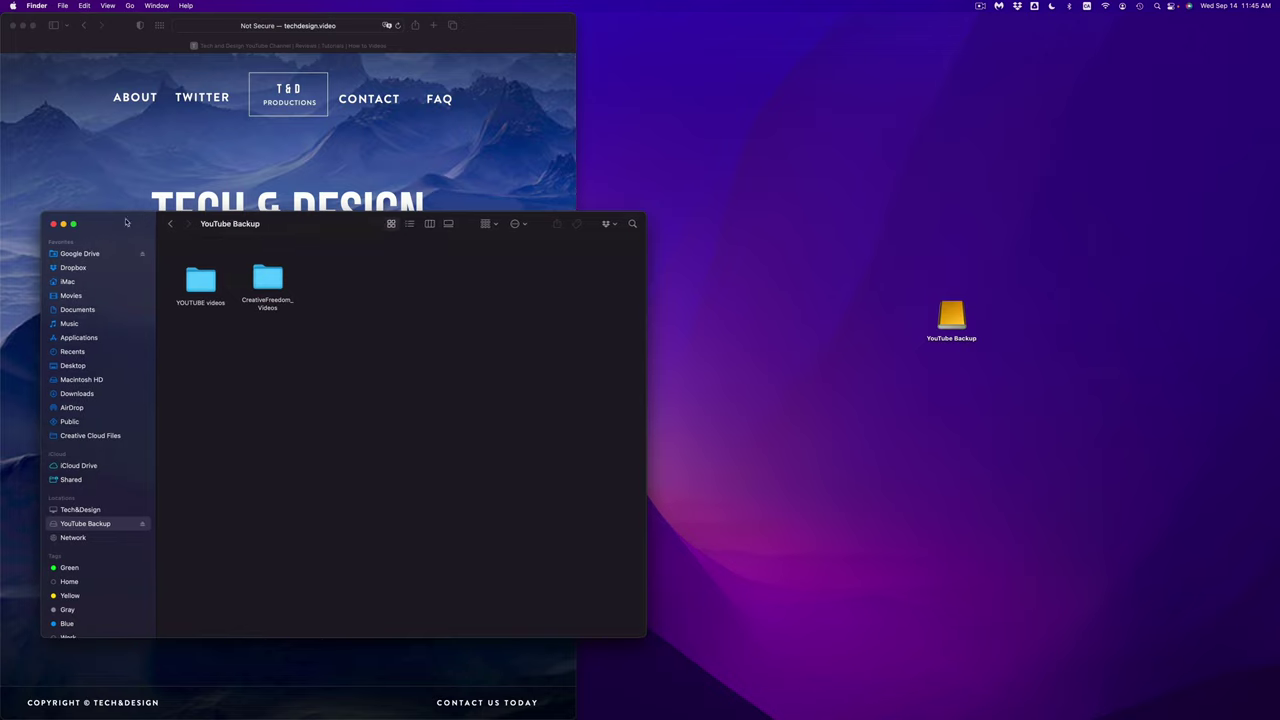
drag(126, 222, 670, 170)
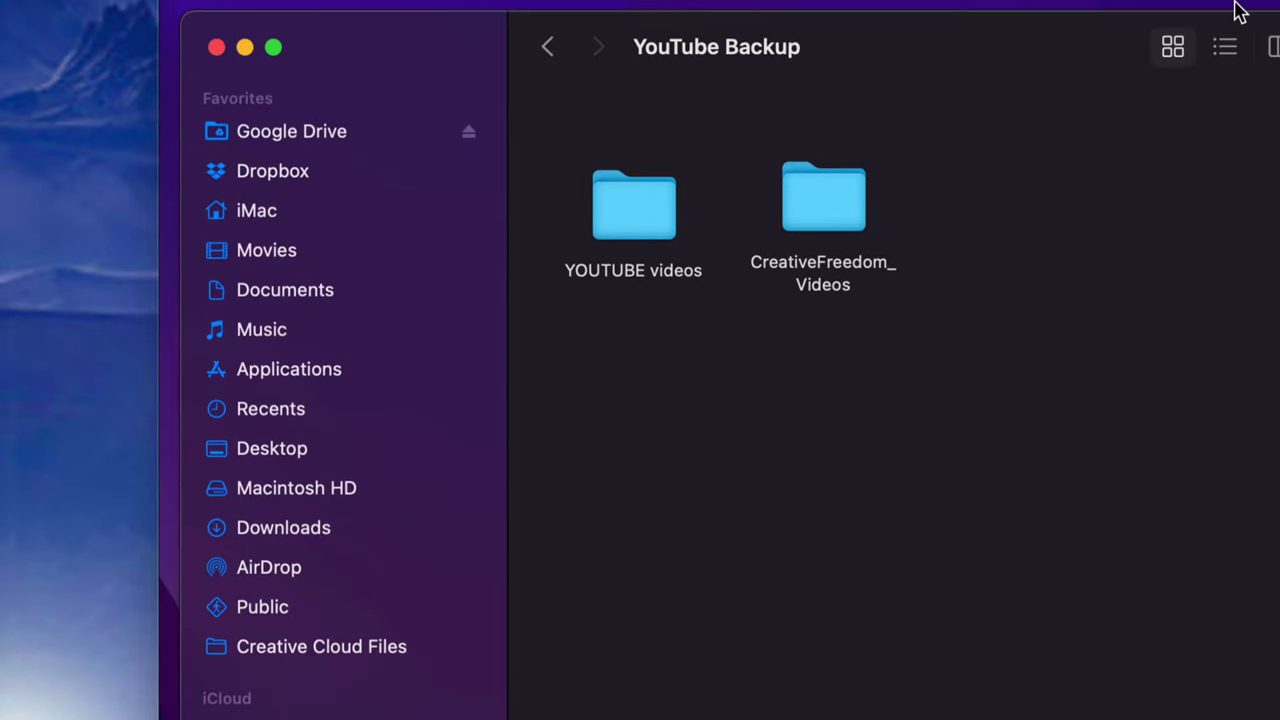
- Open CreativeFreedom_Videos so clips like paddleboardinggirl spin.mov and the sunset and niagara folders show
double_click(857, 209)
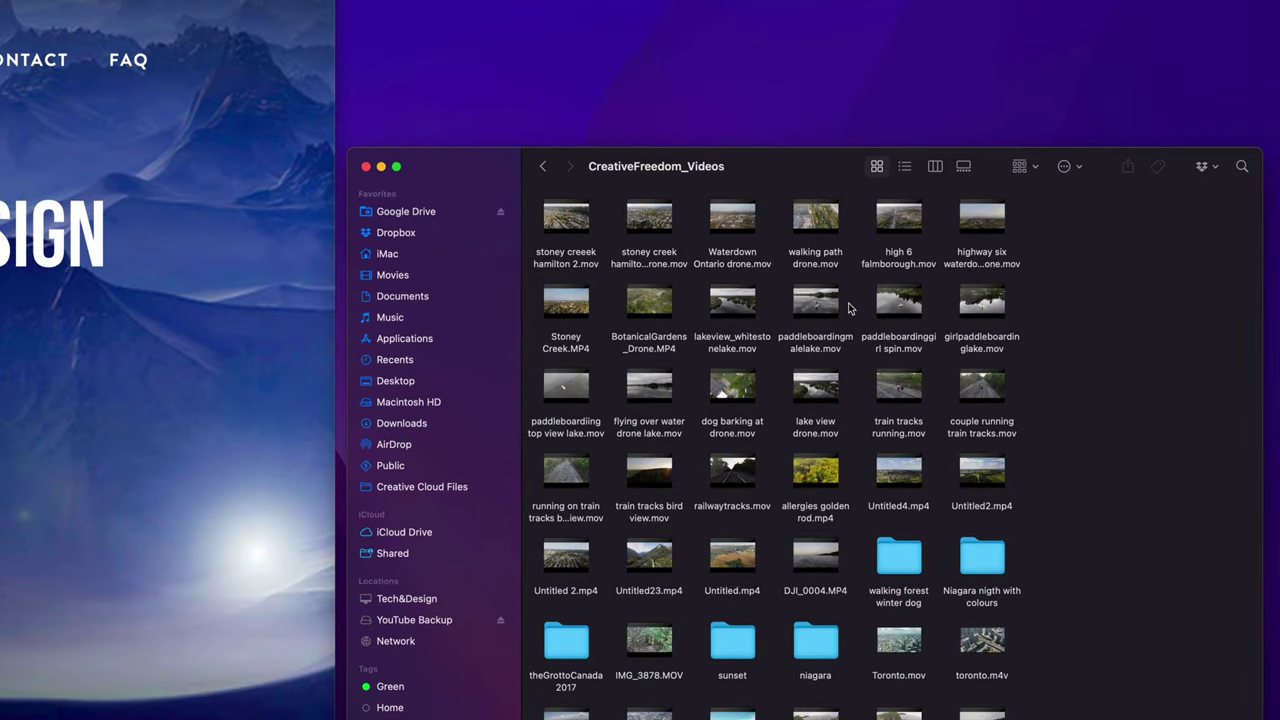
drag(760, 177, 727, 152)
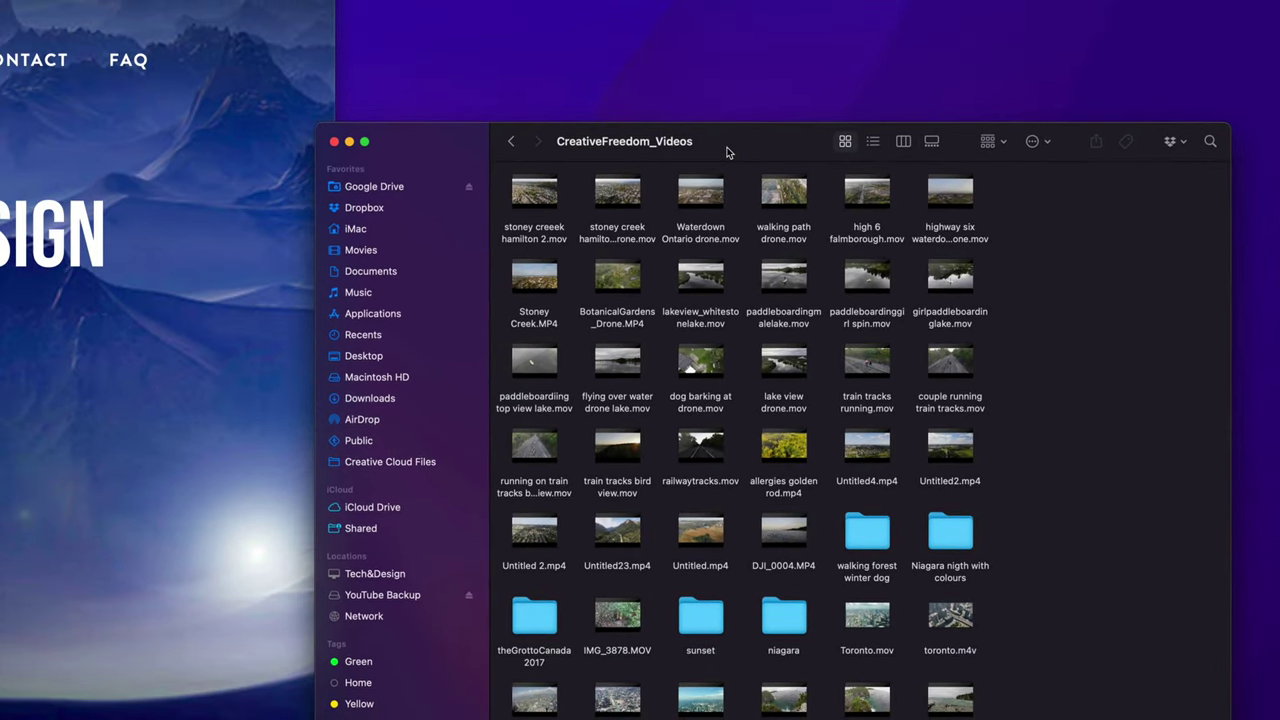
mouse_move(929, 270)
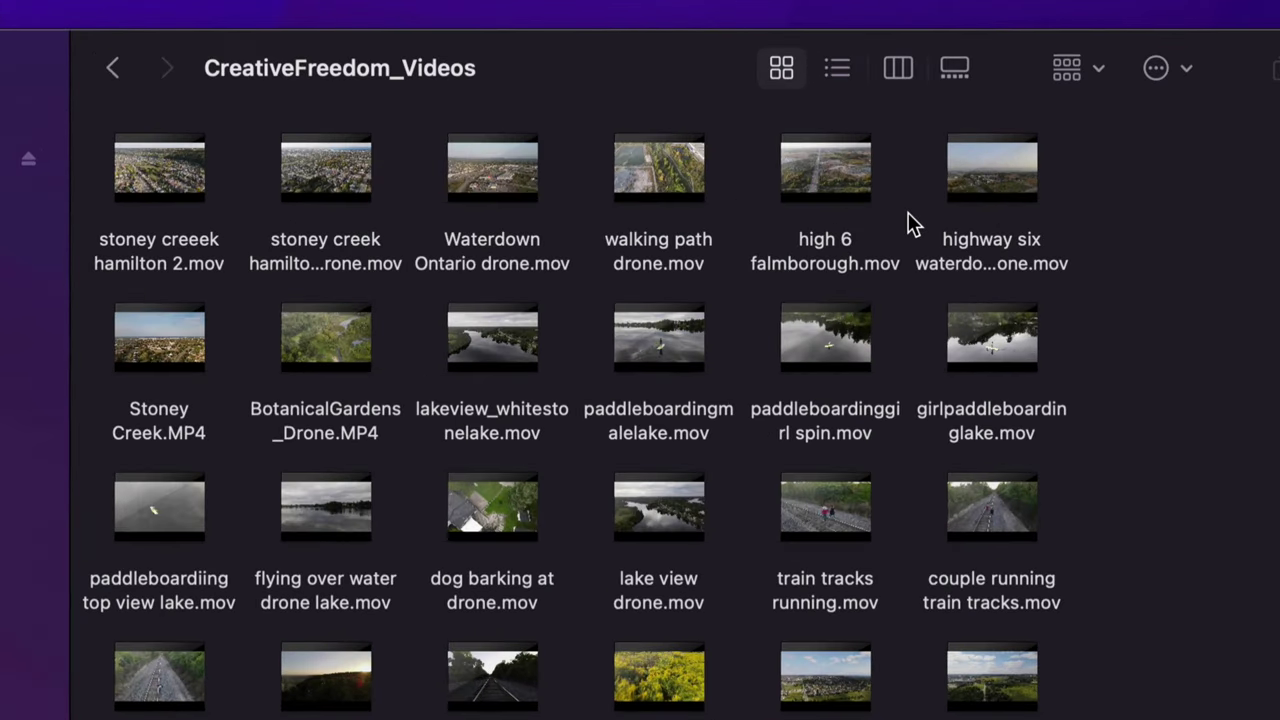
- Move paddleboardinggirl spin.mov to the Trash, then empty the Dock Trash and confirm permanent erase
right_click(851, 356)
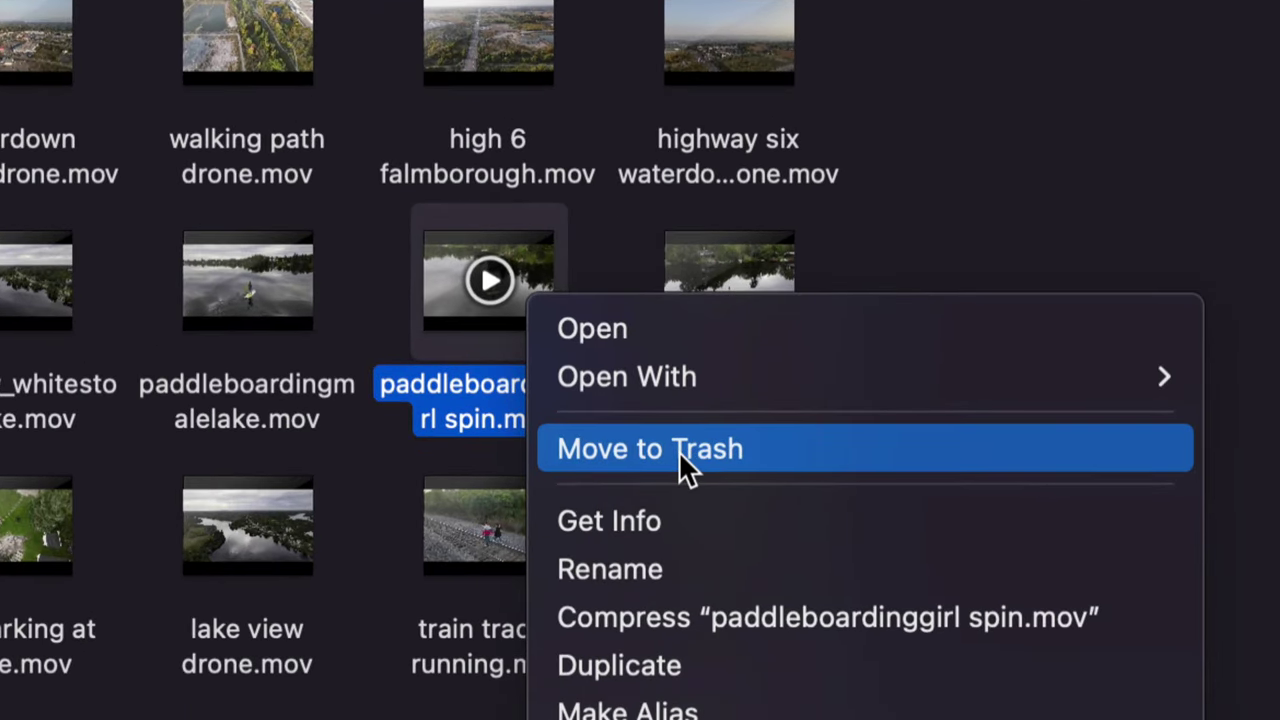
click(678, 450)
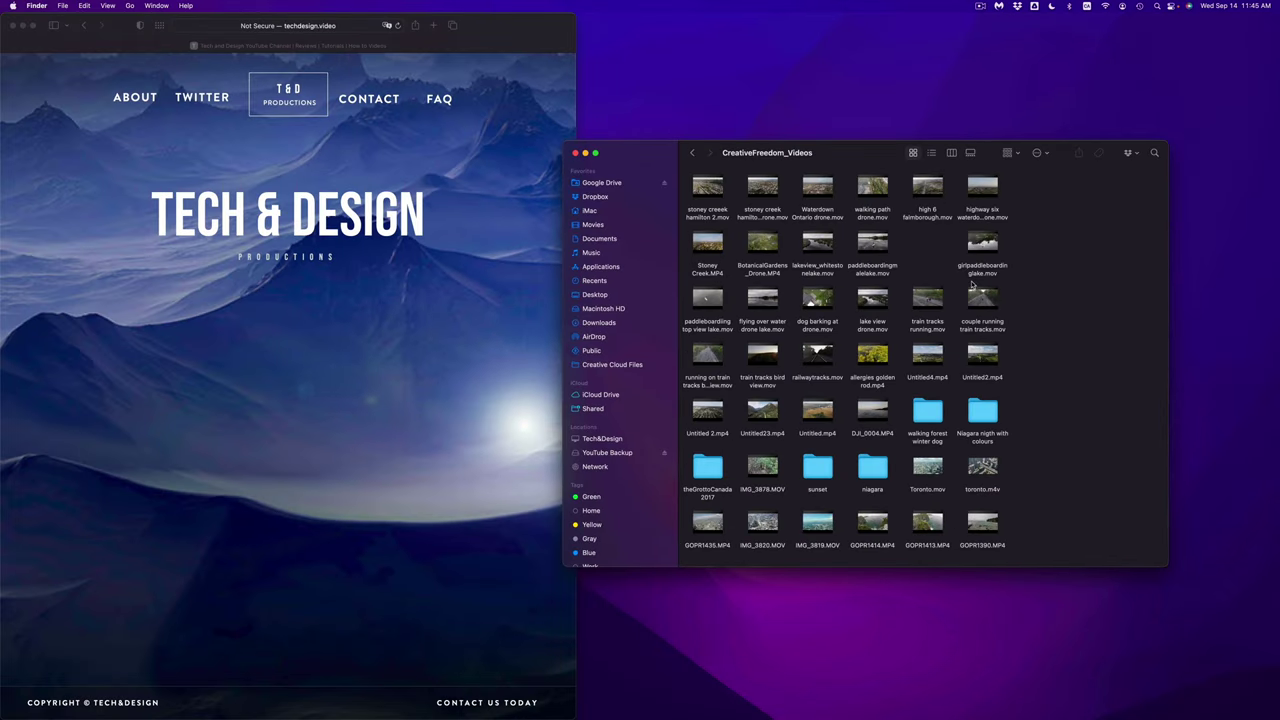
mouse_move(1070, 716)
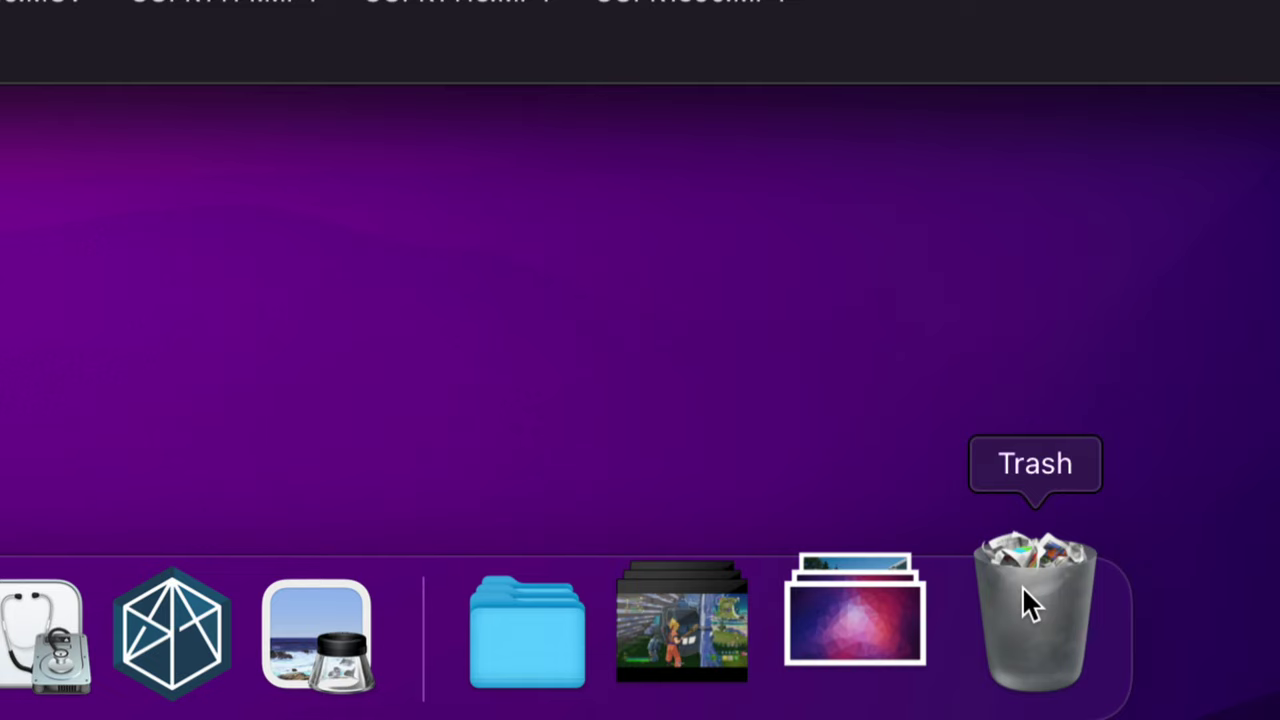
right_click(1022, 585)
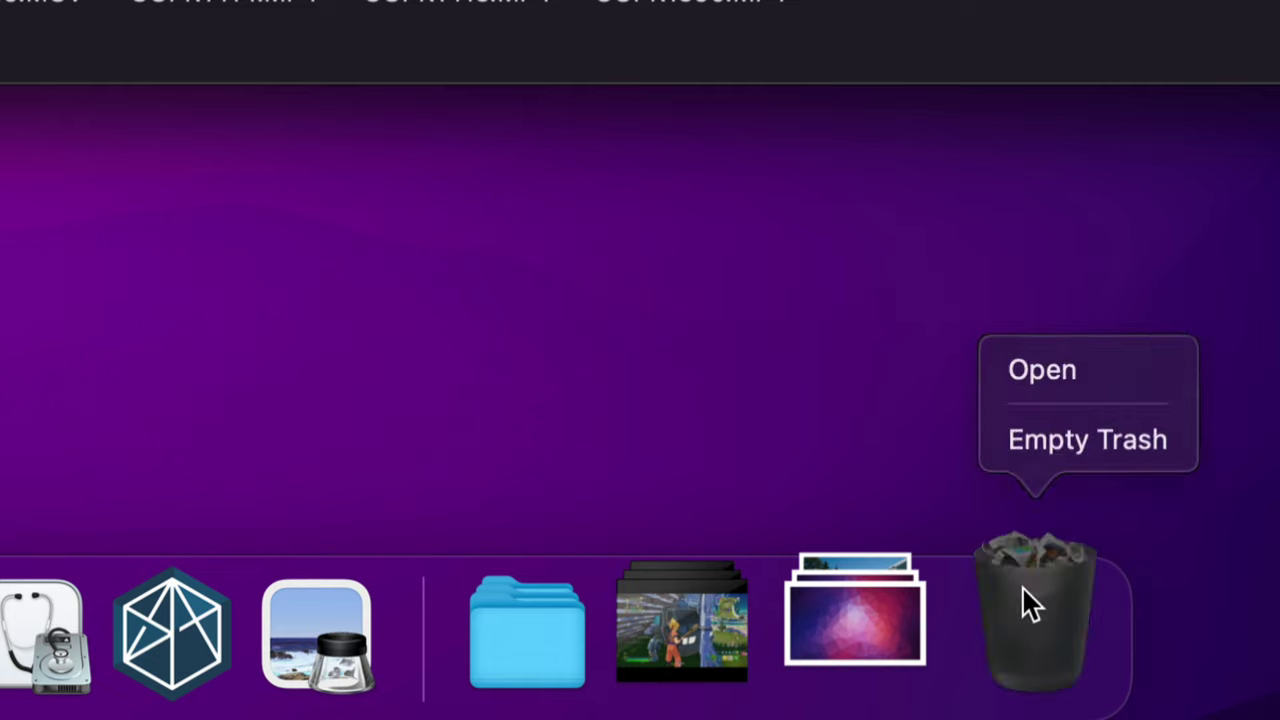
click(1049, 443)
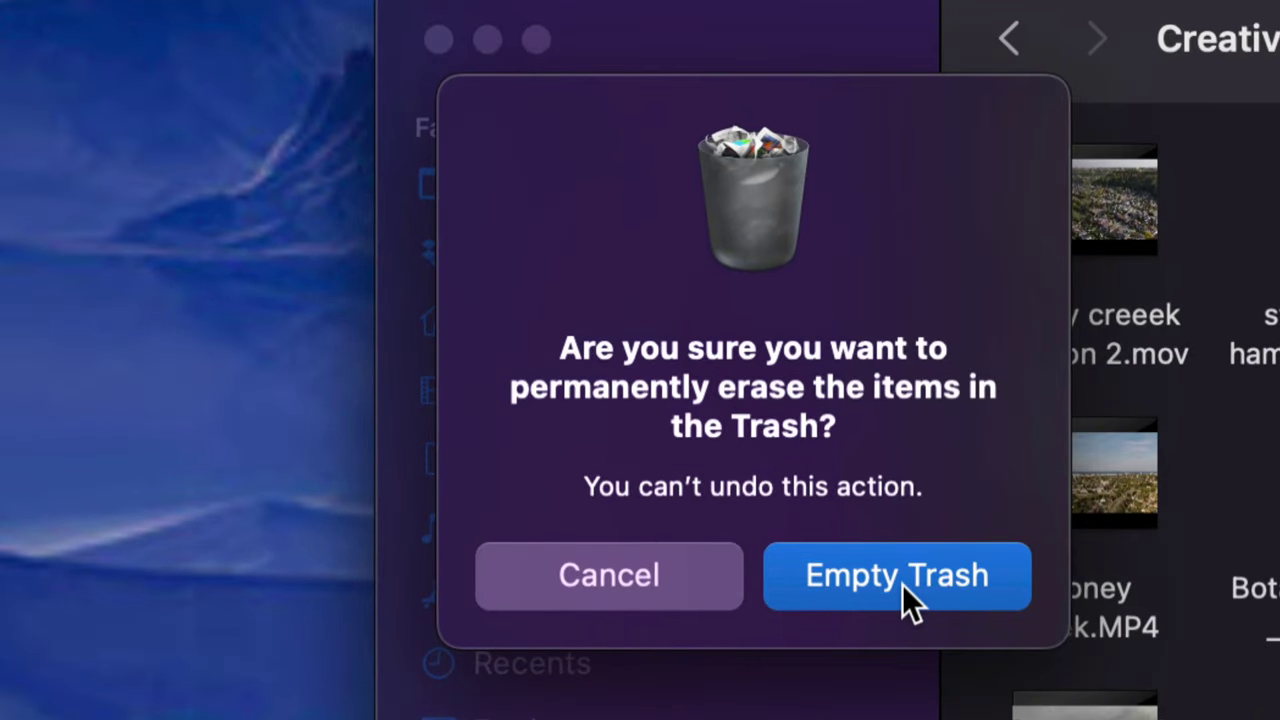
click(902, 584)
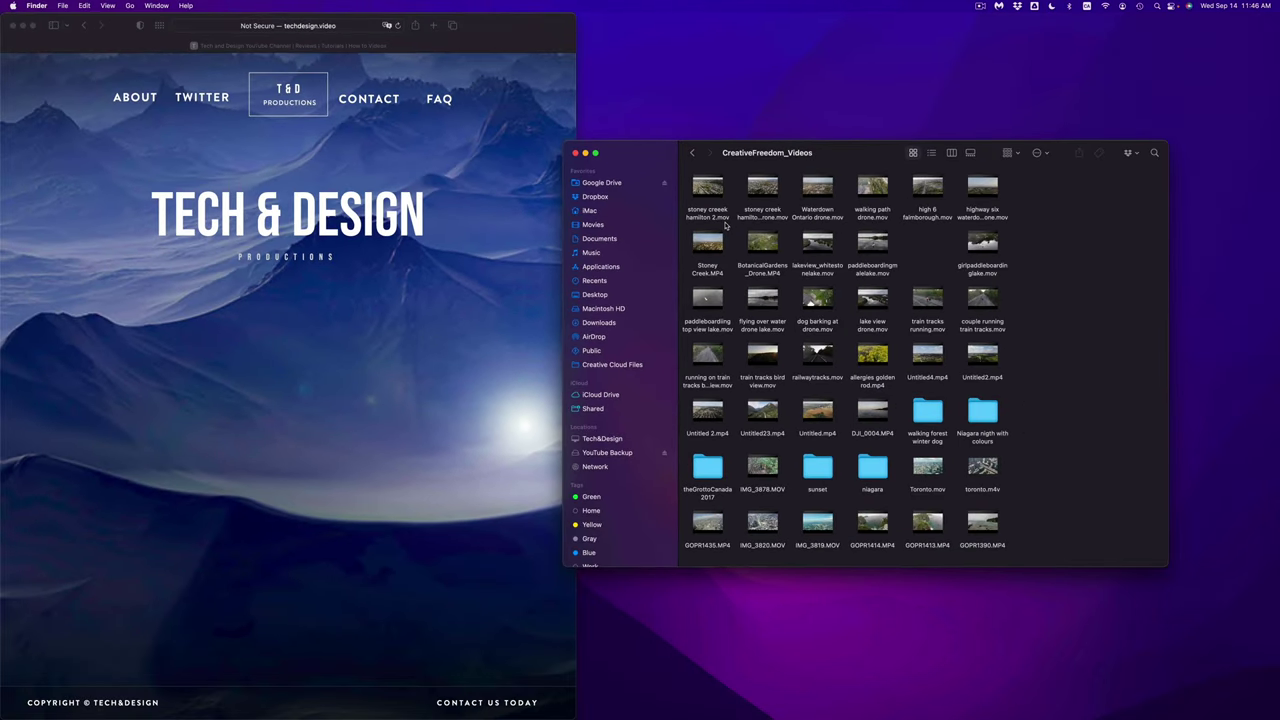
- Select the Niagara nigth with colours folder and send it to the Trash with Cmd+Delete
drag(826, 157, 799, 157)
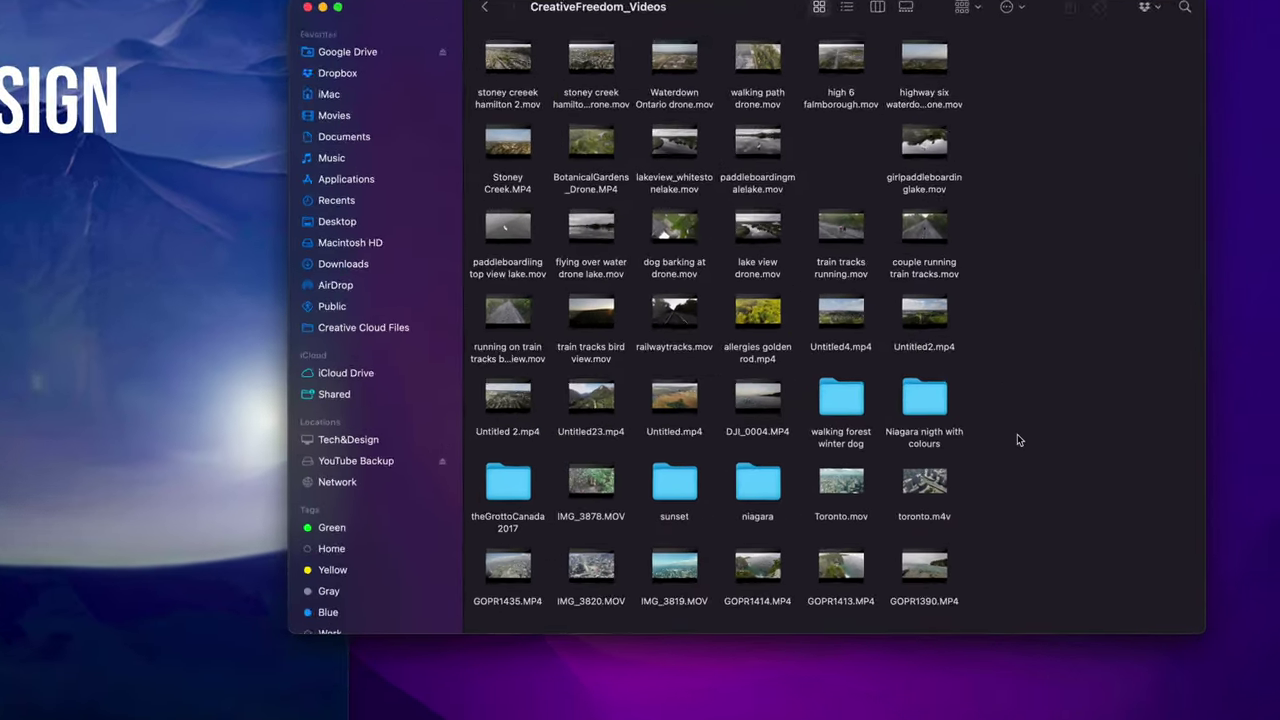
drag(977, 395, 961, 402)
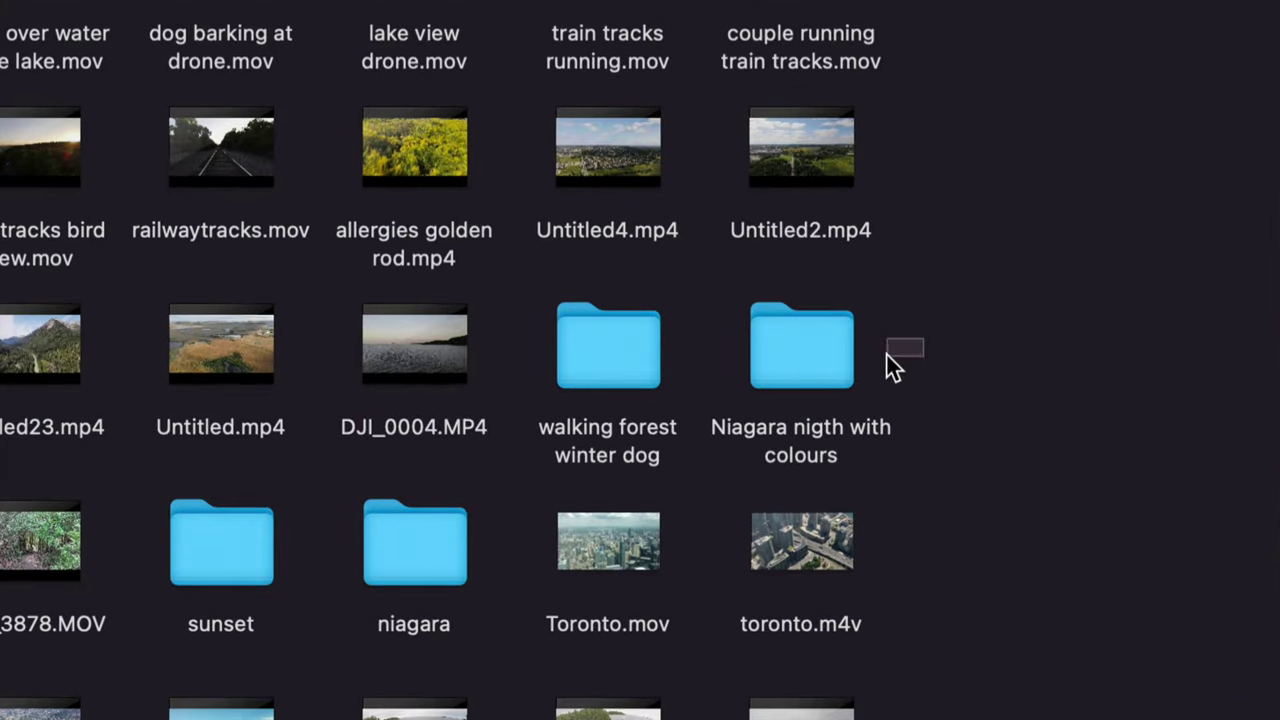
drag(887, 355, 778, 414)
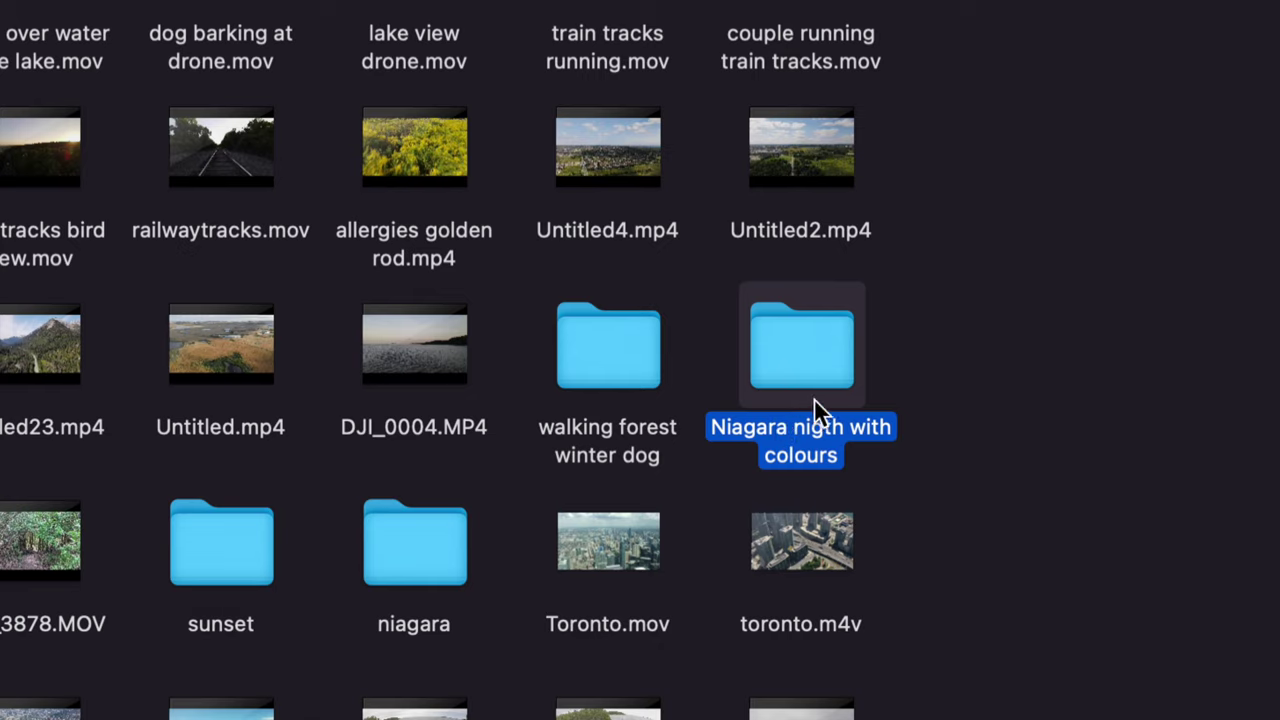
key(super+BackSpace)
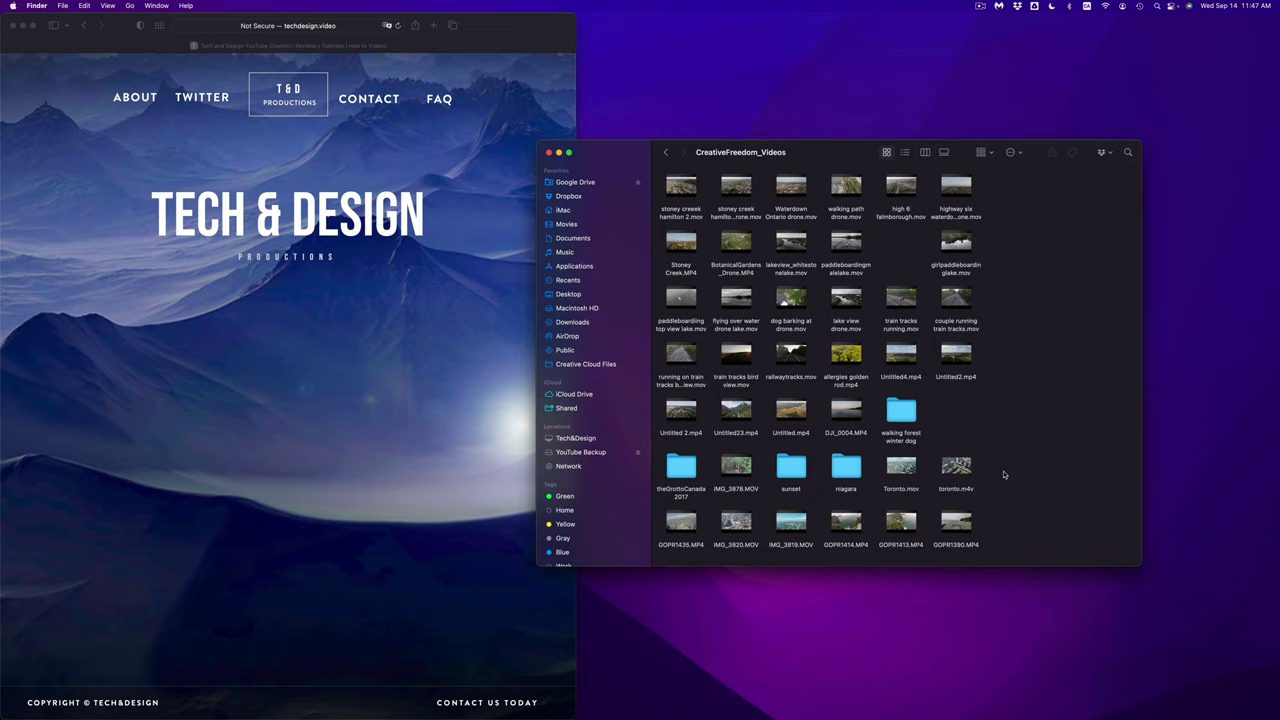
- Drag toronto.m4v onto the Trash in the Dock
mouse_move(956, 466)
drag(956, 466, 1066, 700)
mouse_move(1064, 700)
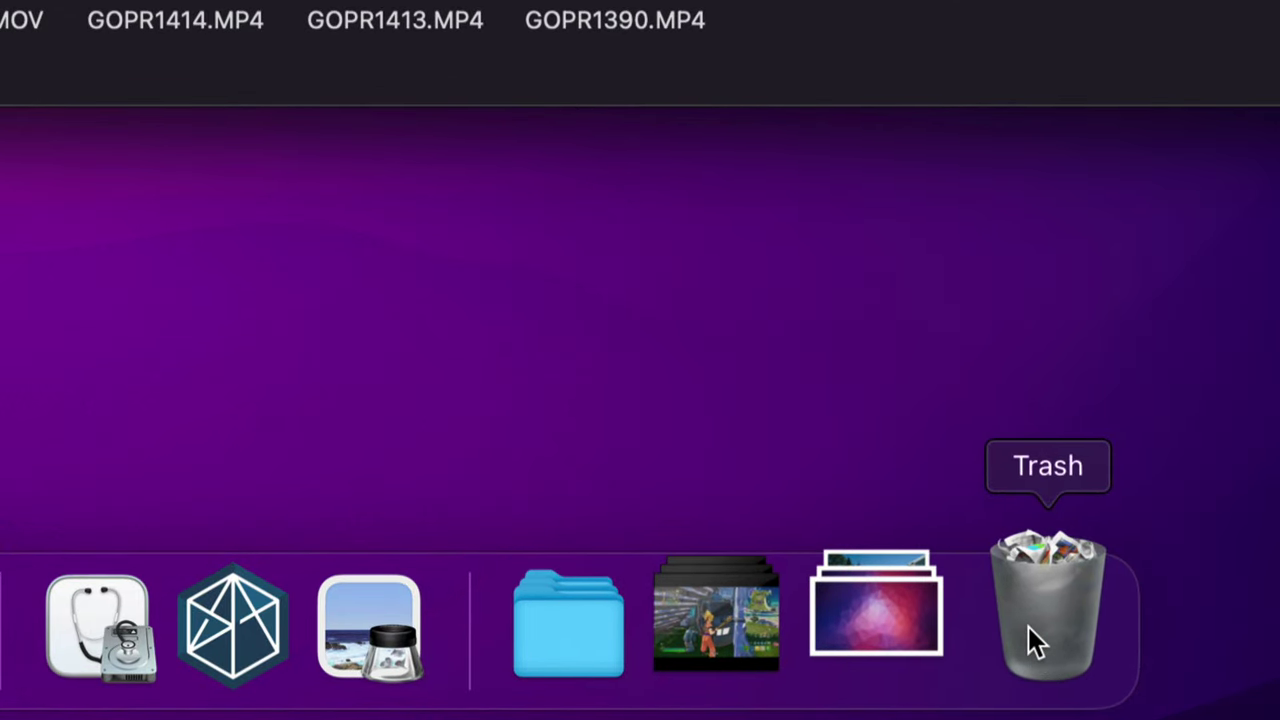
- Open the Trash window and empty its two items, Niagara nigth with colours and toronto.m4v
click(1028, 626)
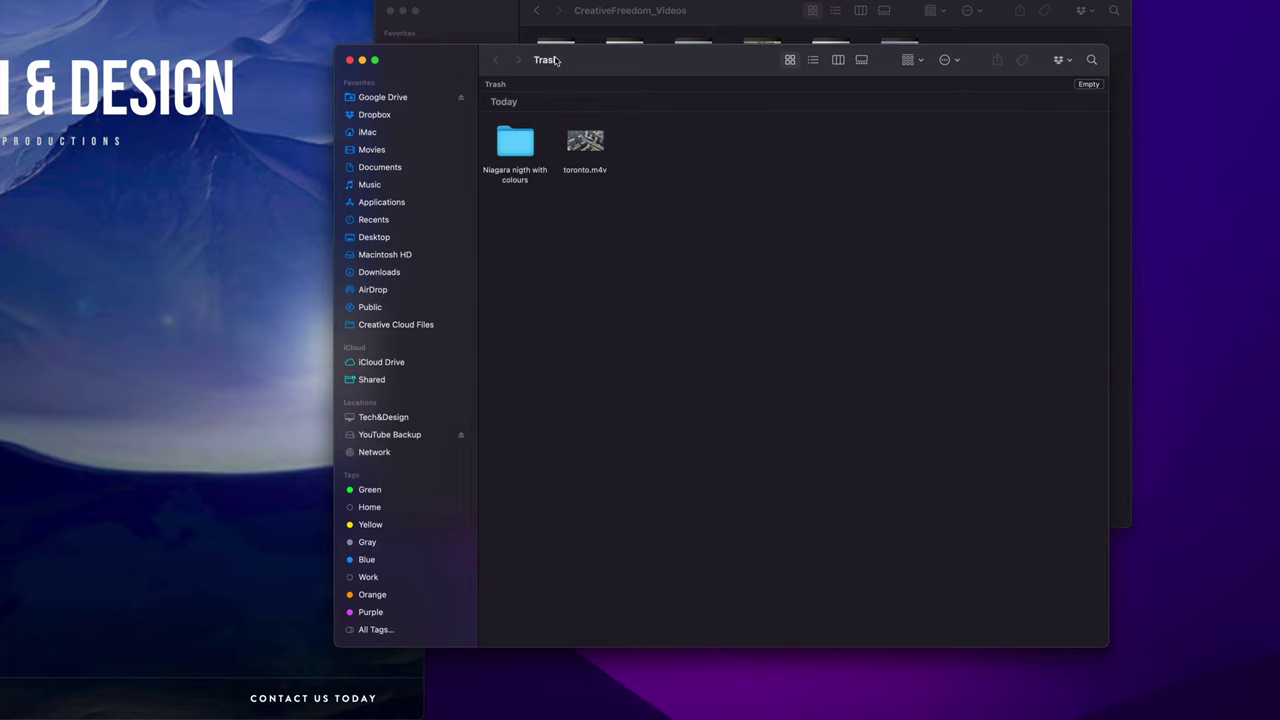
drag(555, 60, 607, 219)
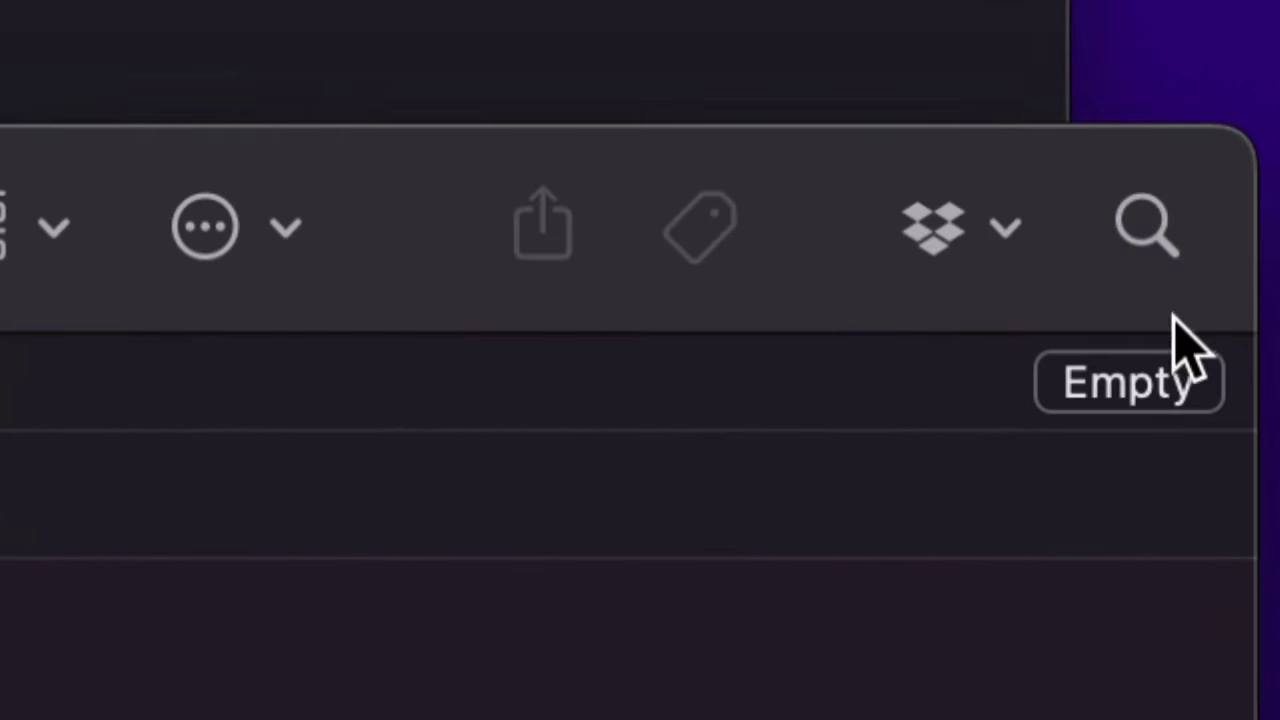
click(1120, 363)
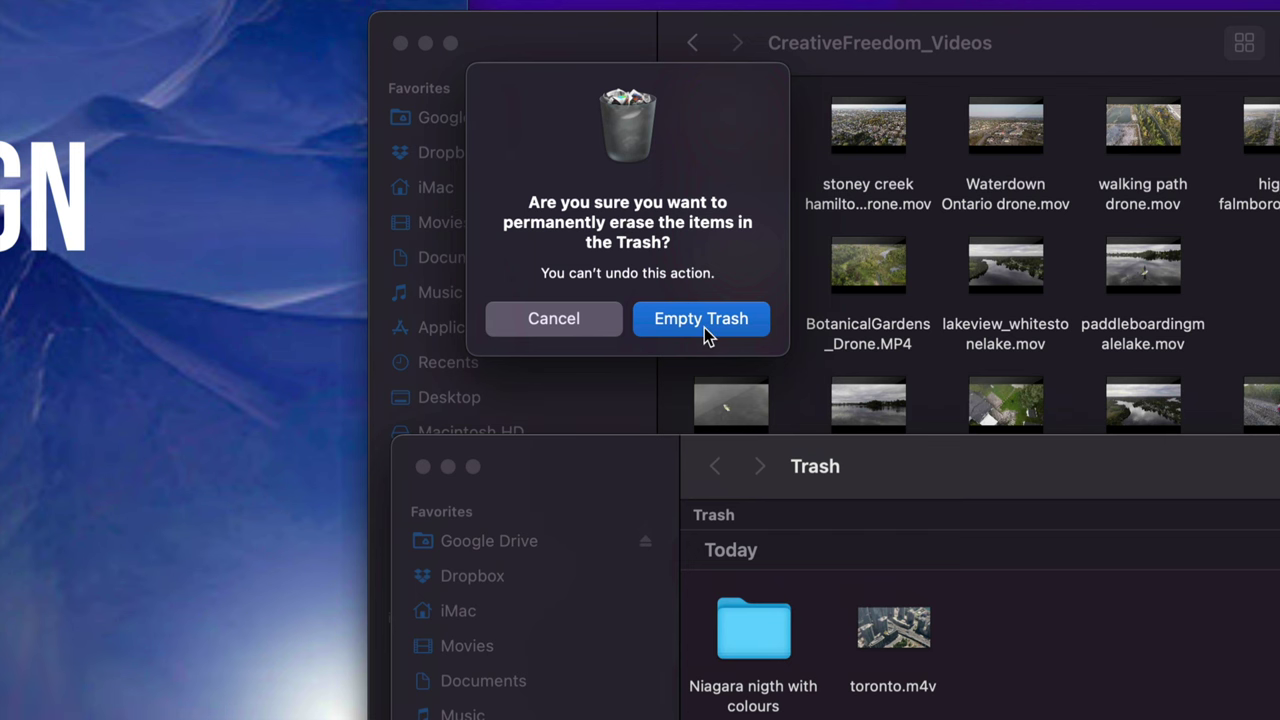
click(704, 320)
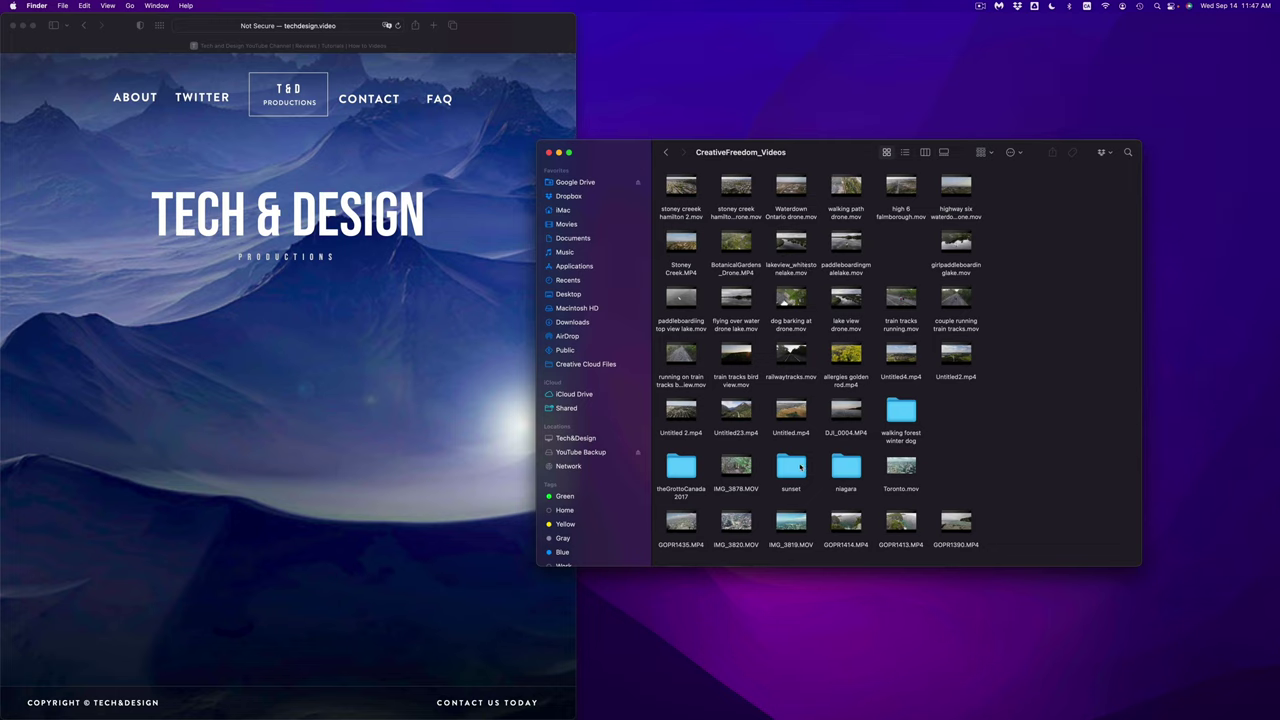
- Select every file in the sunset folder and drag them all to the Trash
double_click(800, 467)
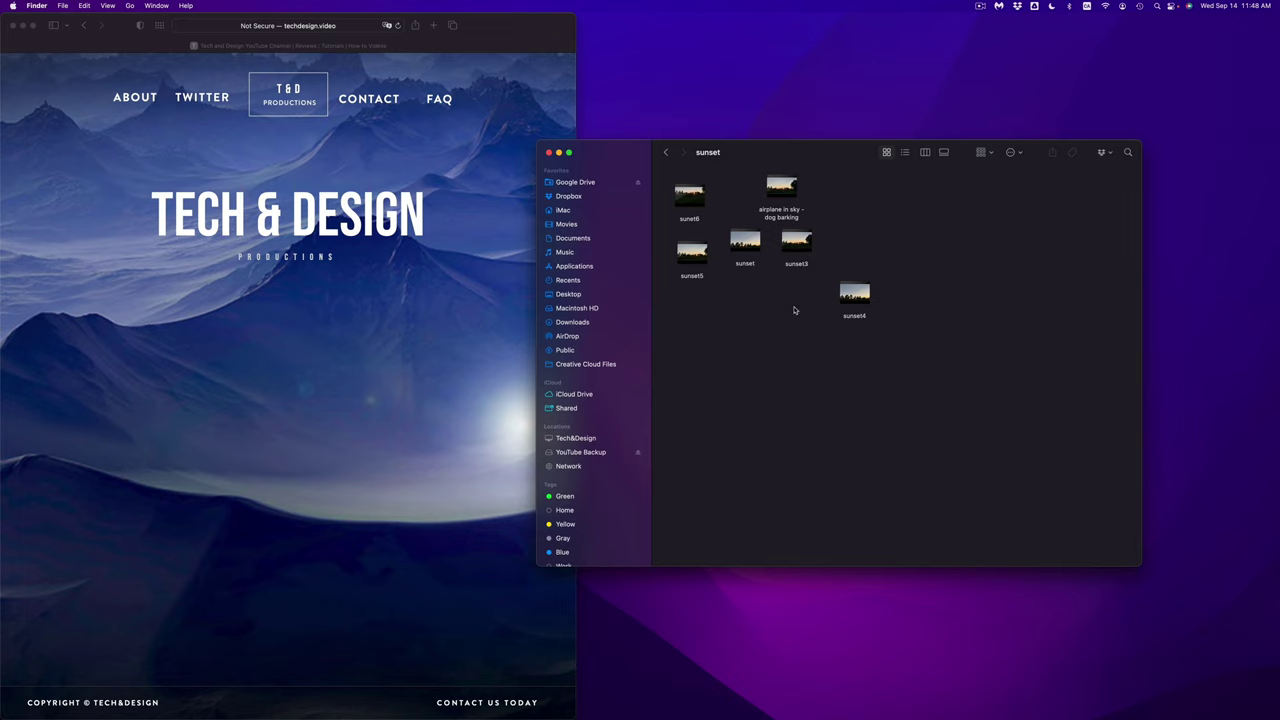
key(super+a)
drag(800, 215, 877, 247)
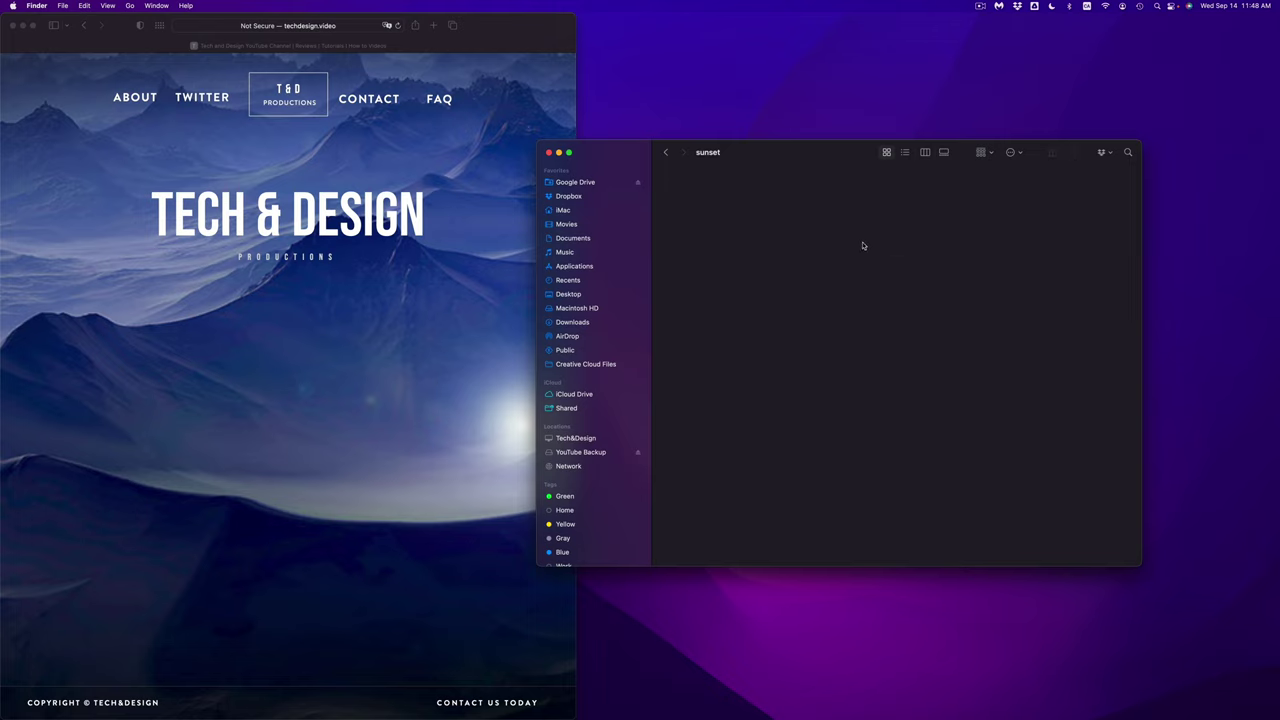
click(666, 153)
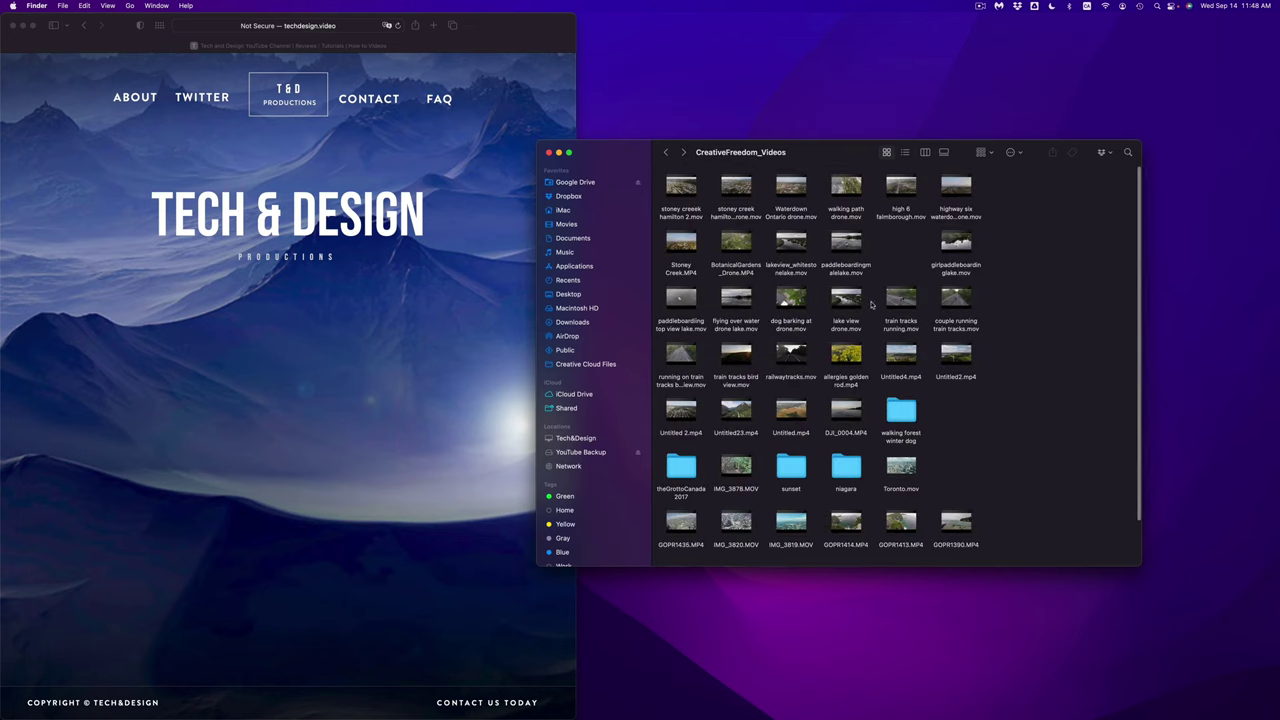
- Move all six videos in the theGrottoCanada2017 folder to the Trash
double_click(681, 466)
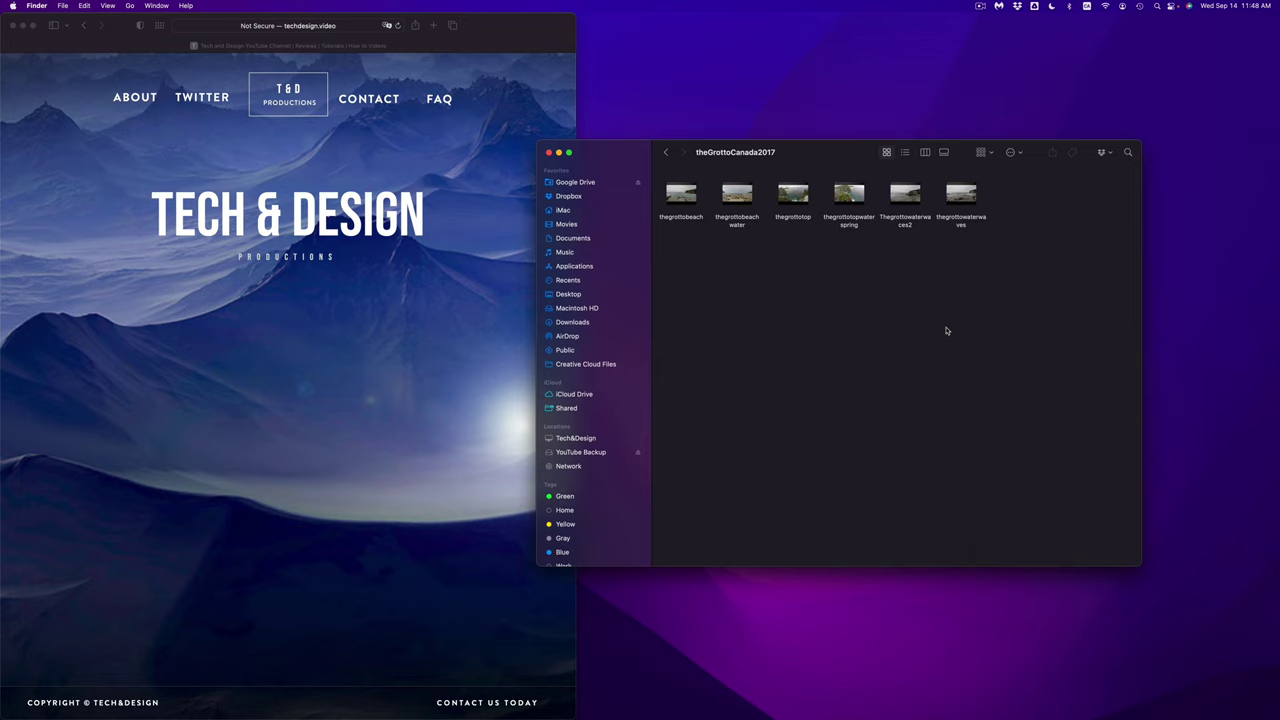
key(super+a)
key(super+BackSpace)
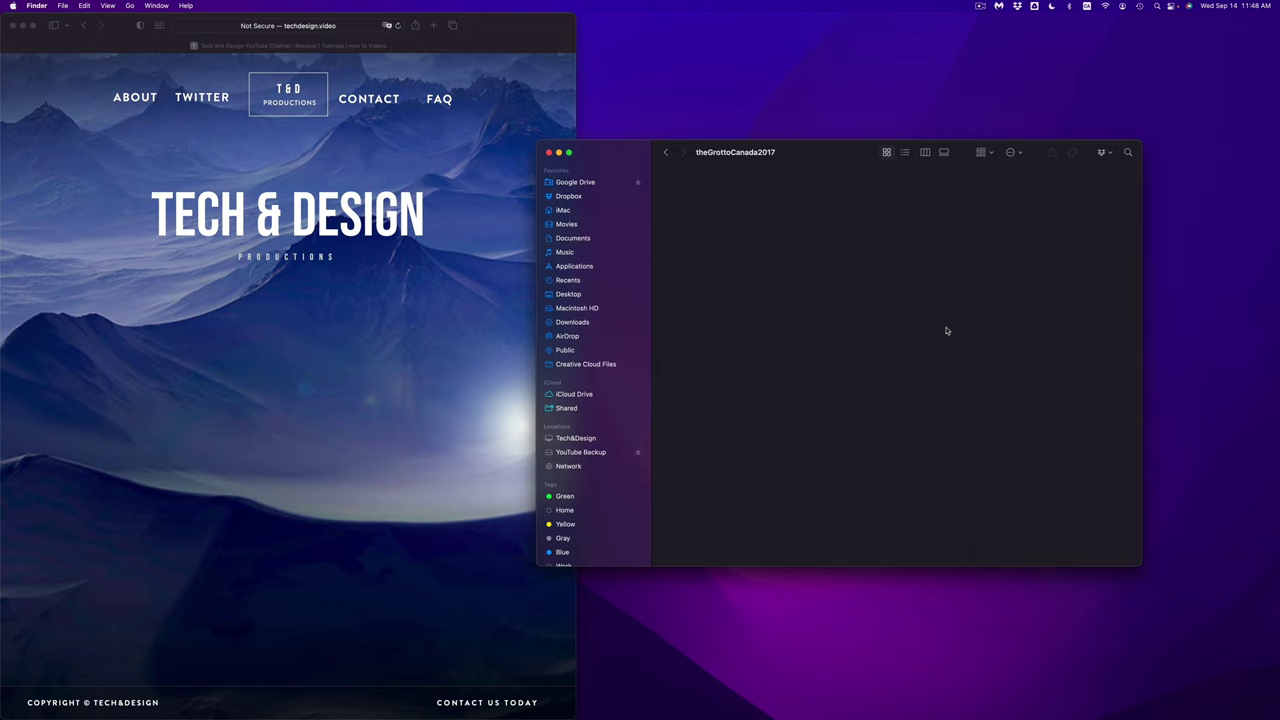
click(669, 154)
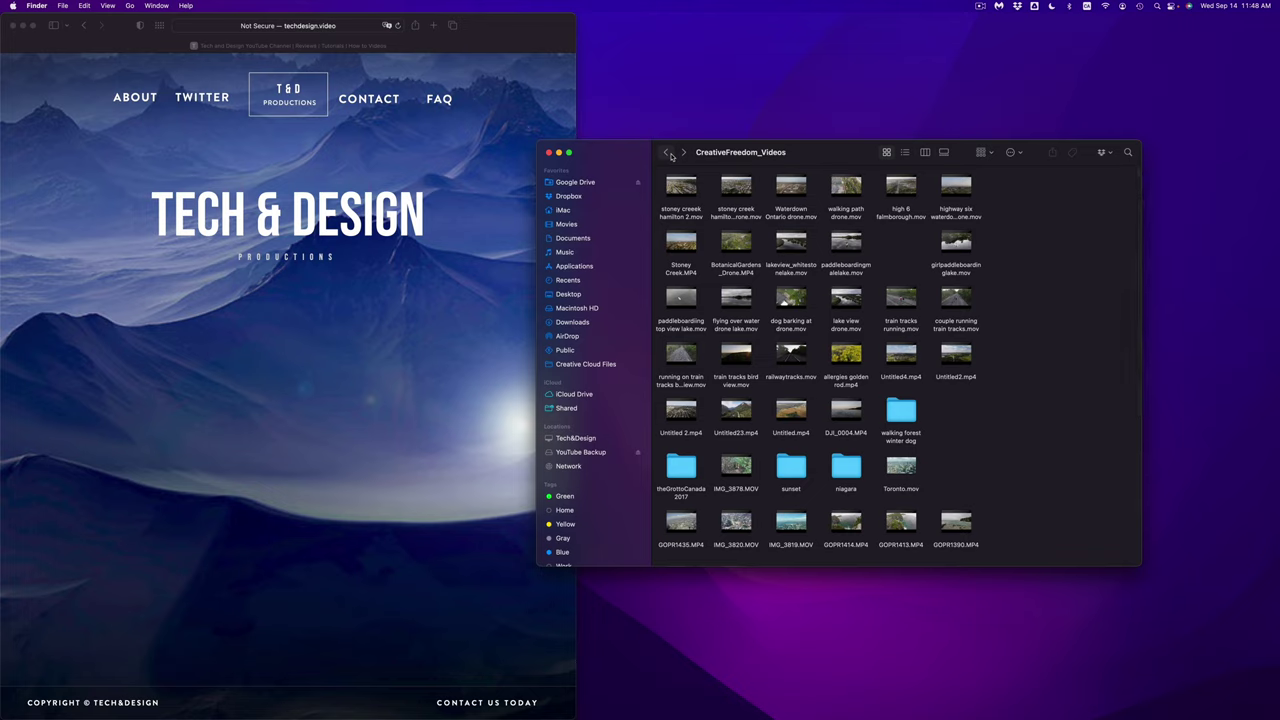
- Navigate back past CreativeFreedom_Videos, then forward to the YouTube Backup drive's top level
click(669, 154)
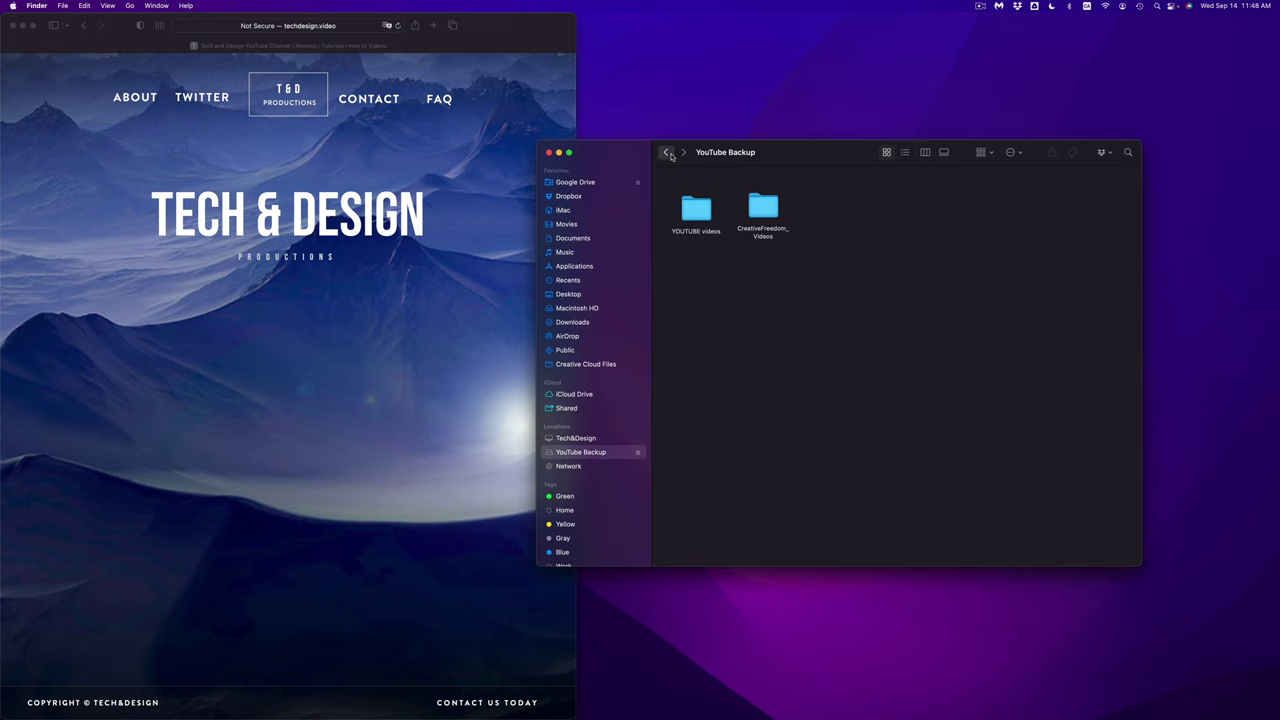
click(669, 154)
click(684, 153)
right_click(699, 210)
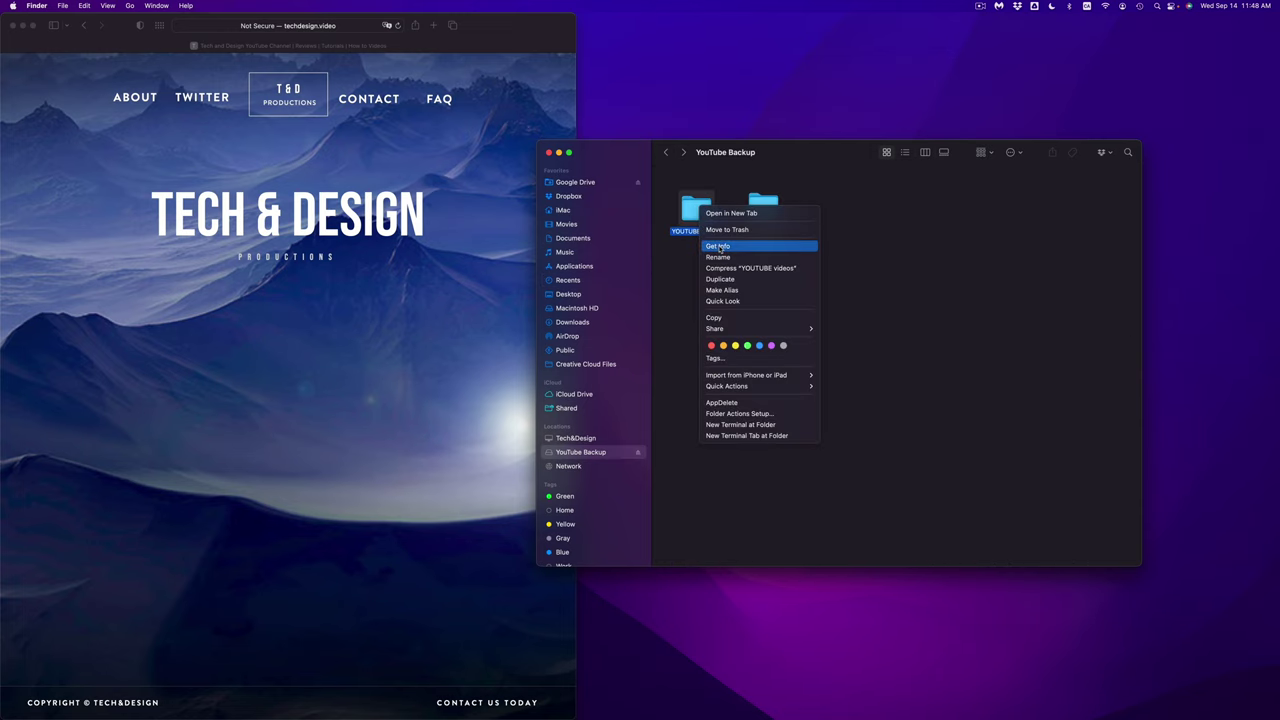
click(719, 247)
drag(103, 40, 858, 224)
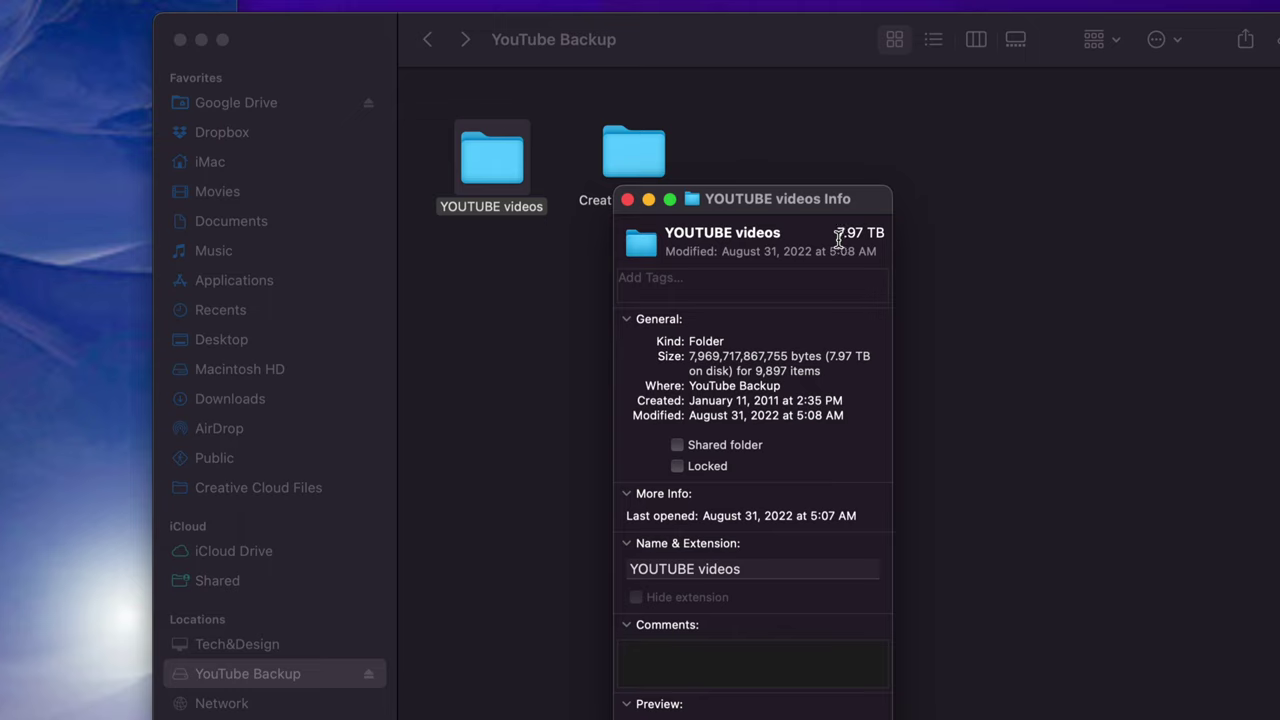
click(628, 203)
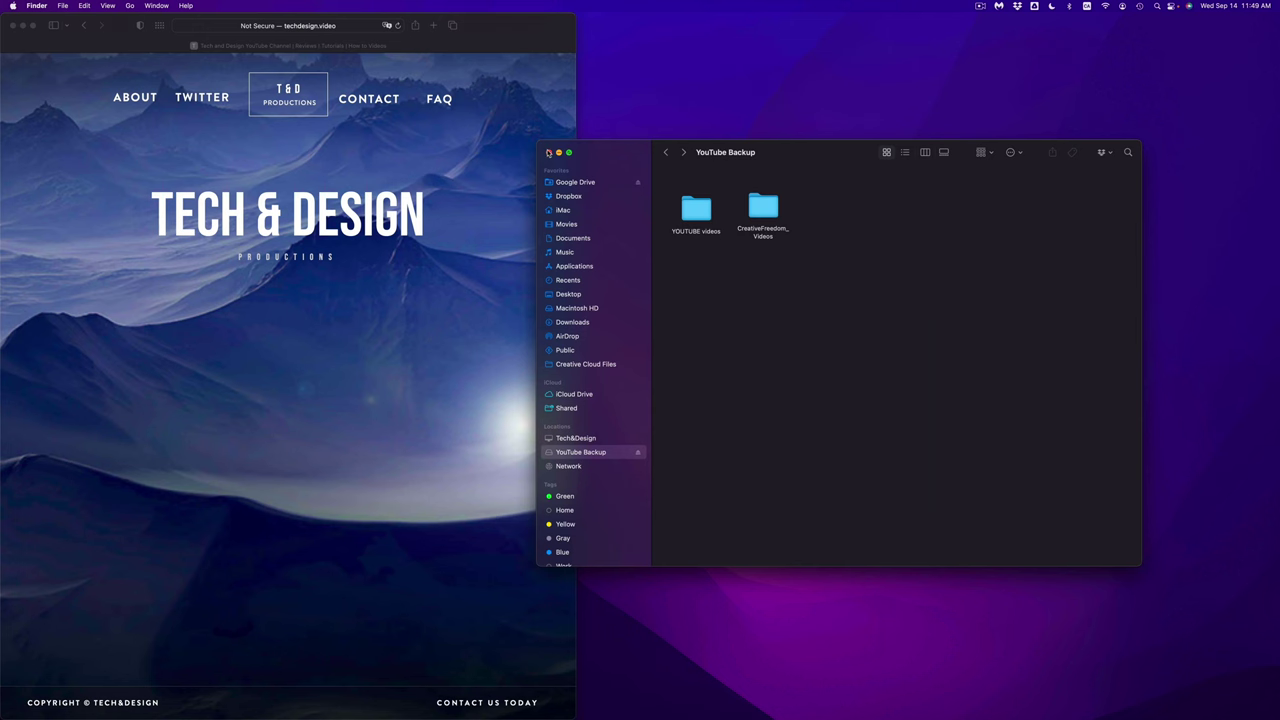
- Close the drive window and inspect the YouTube Backup drive's Get Info Sharing & Permissions privileges
click(180, 40)
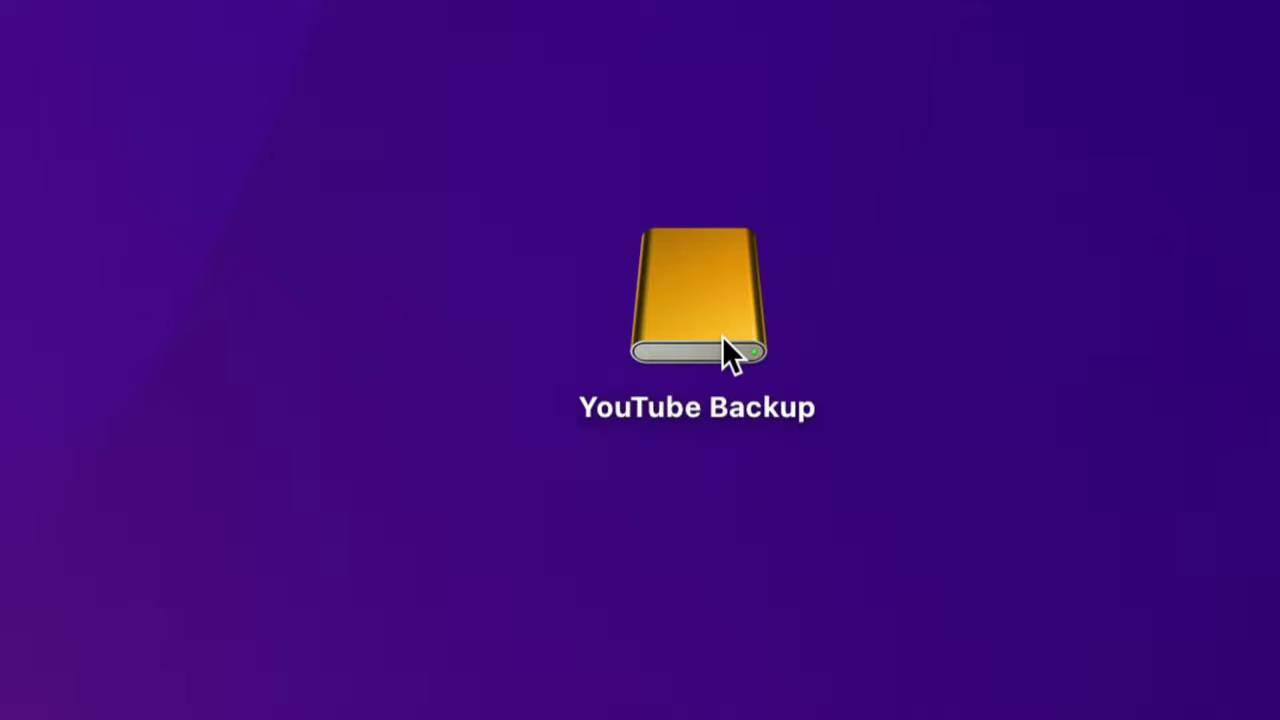
right_click(724, 352)
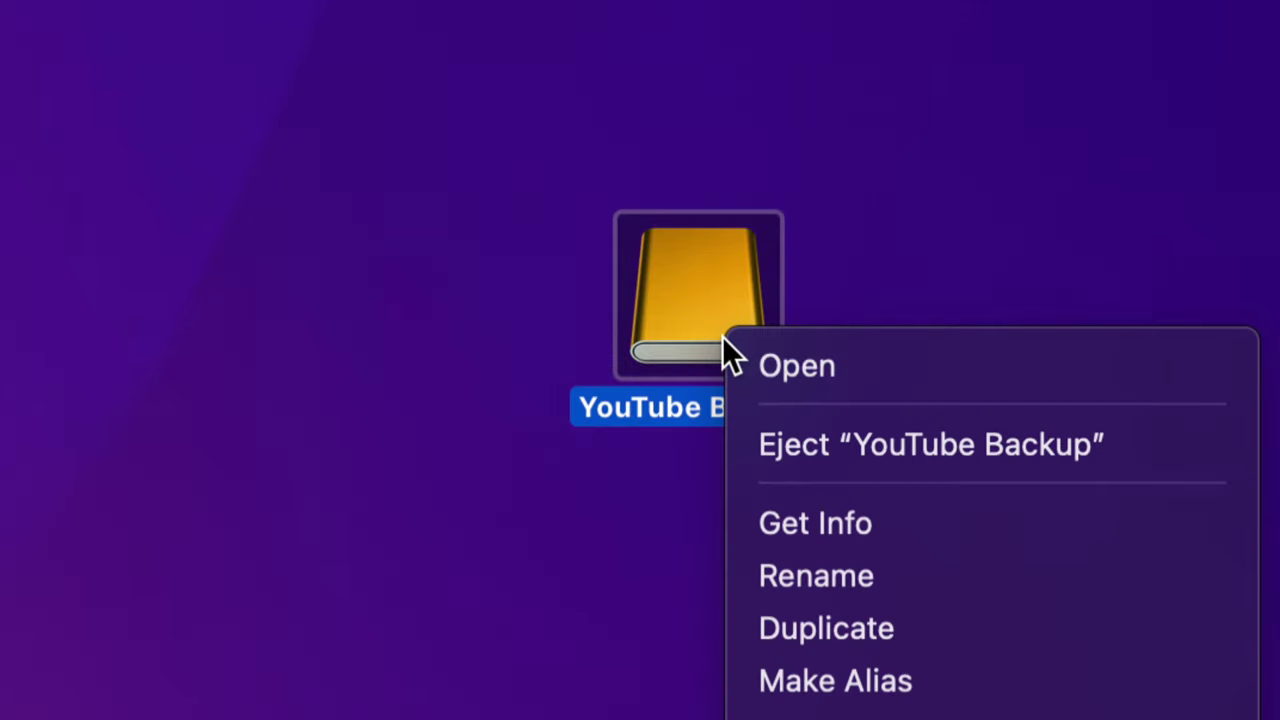
click(841, 527)
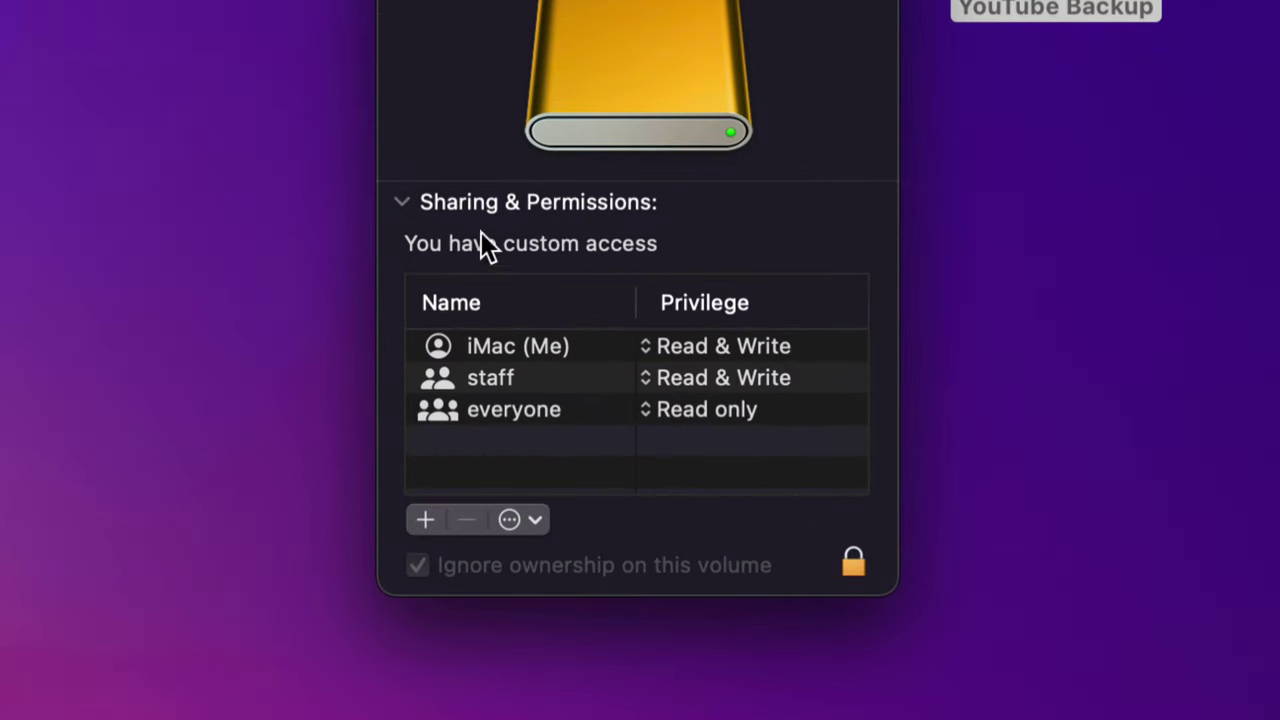
click(404, 206)
click(404, 206)
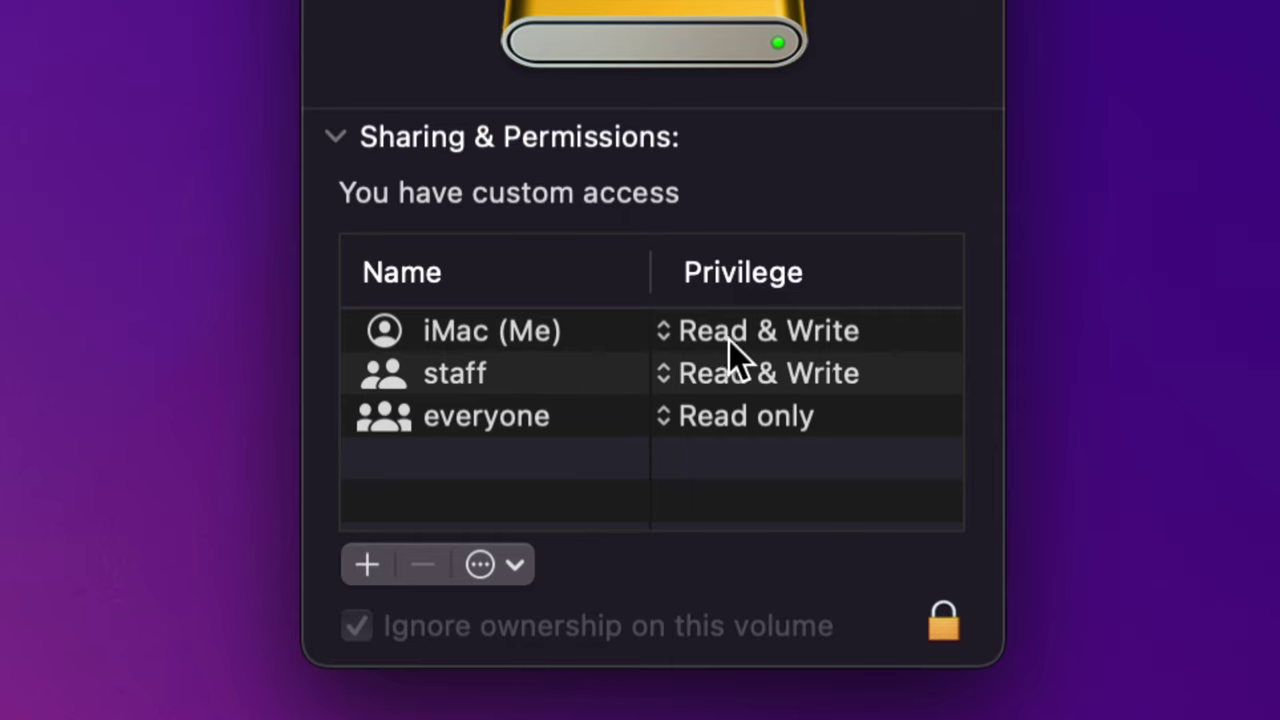
click(659, 336)
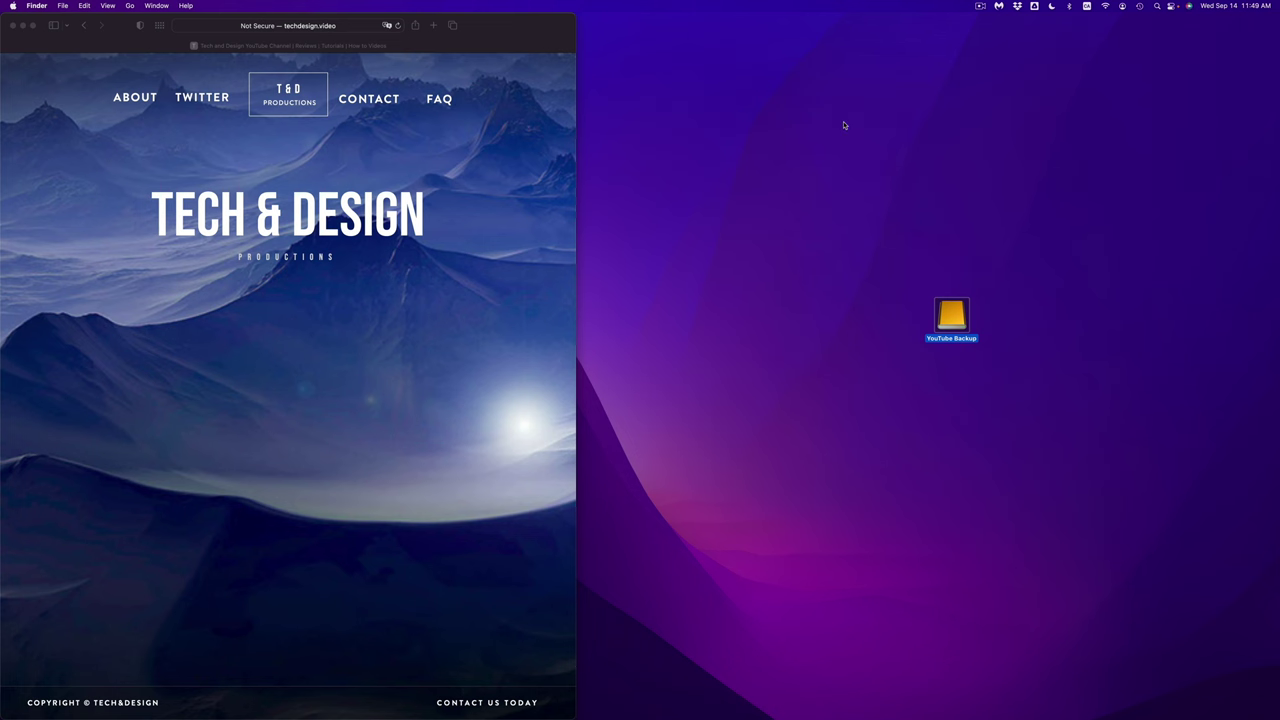
- Open the YouTube Backup drive and check the YOUTUBE videos folder's Get Info permissions
double_click(949, 314)
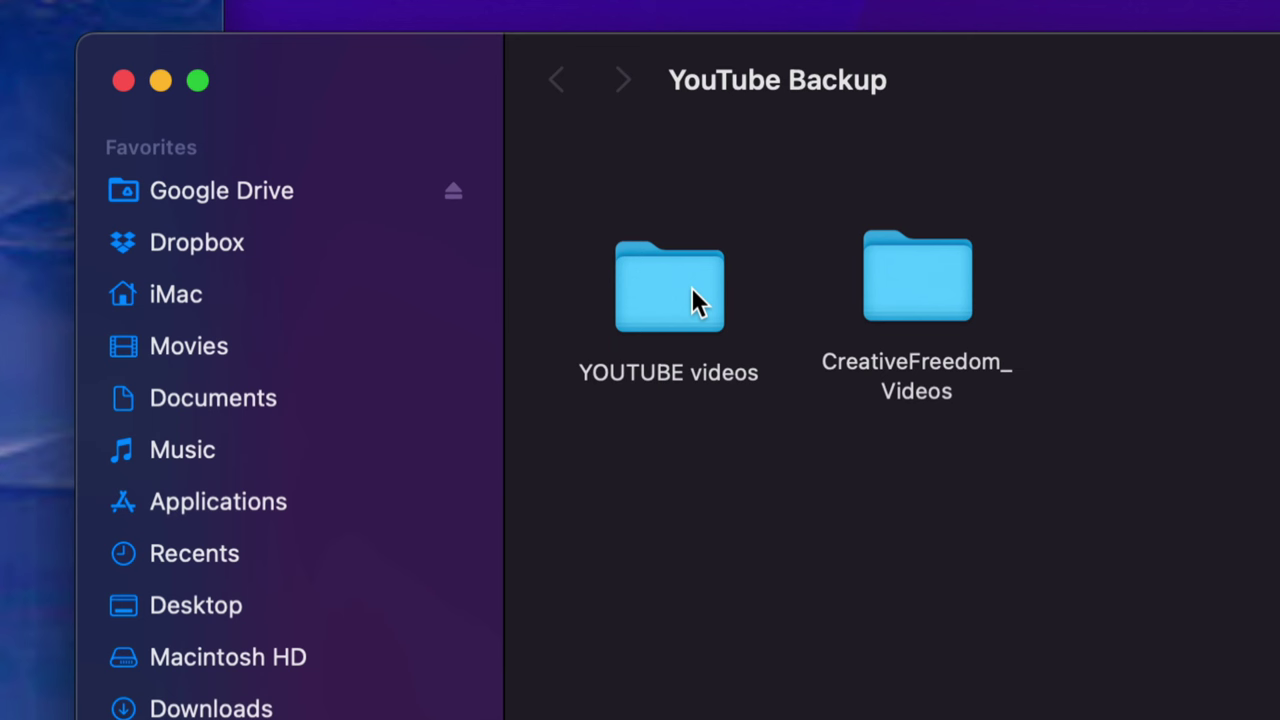
right_click(703, 208)
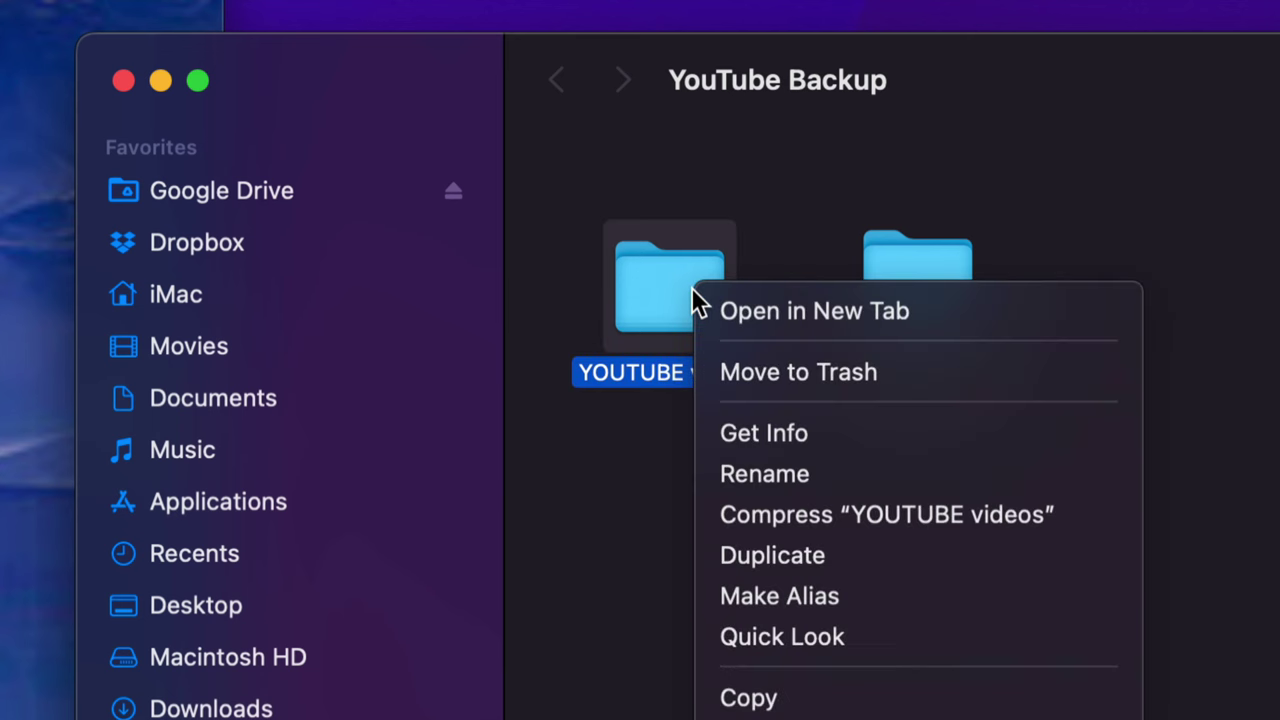
click(765, 436)
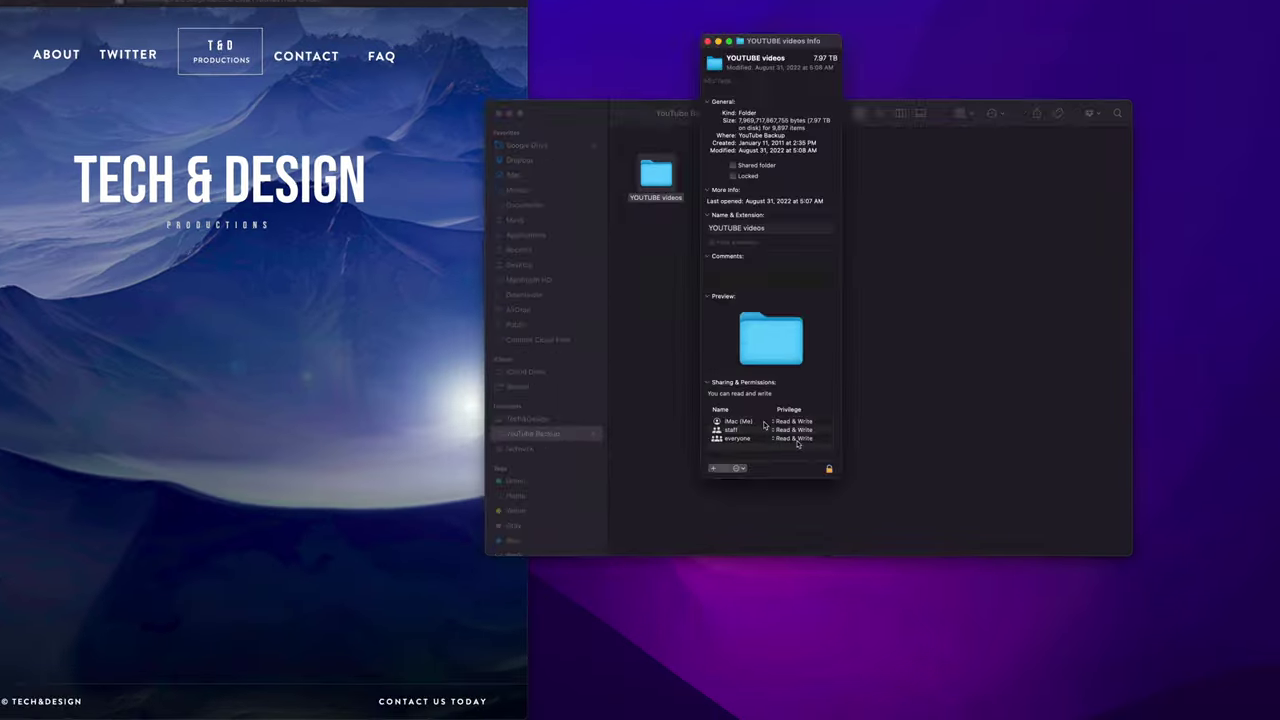
key(super+w)
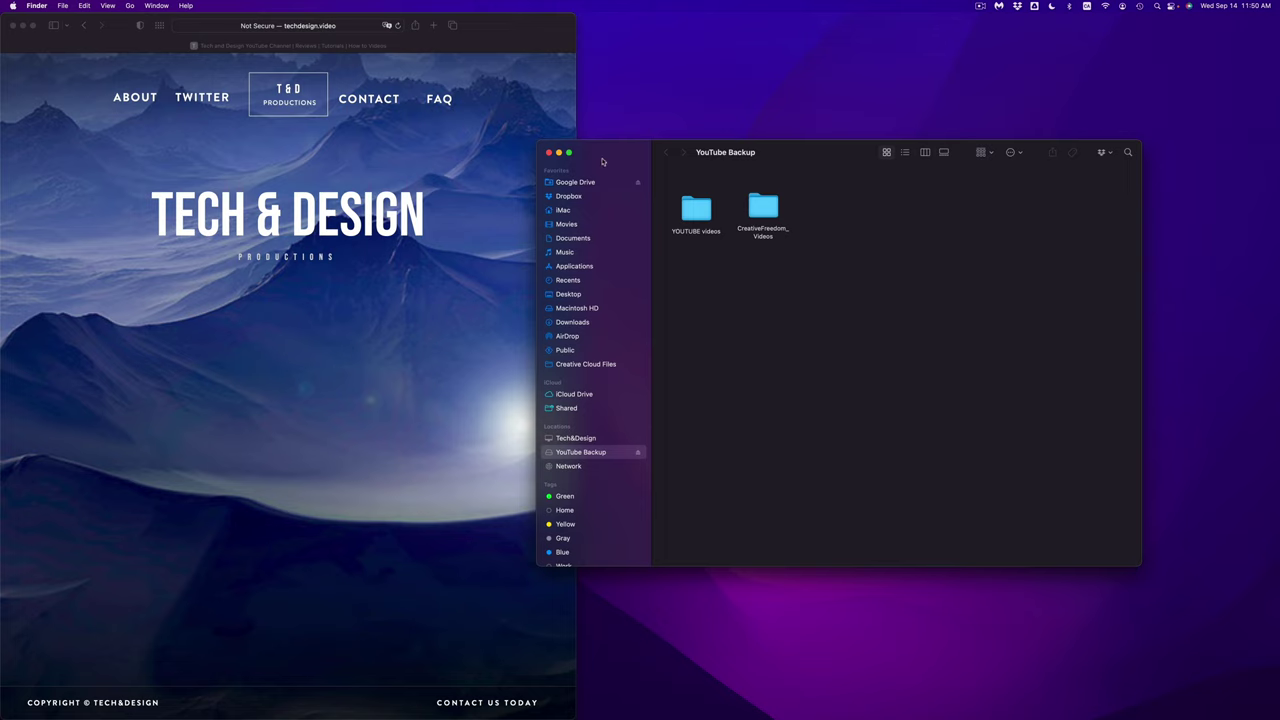
- Close the Finder window and launch Disk Utility by searching 'disk' in Spotlight
click(548, 153)
mouse_move(790, 716)
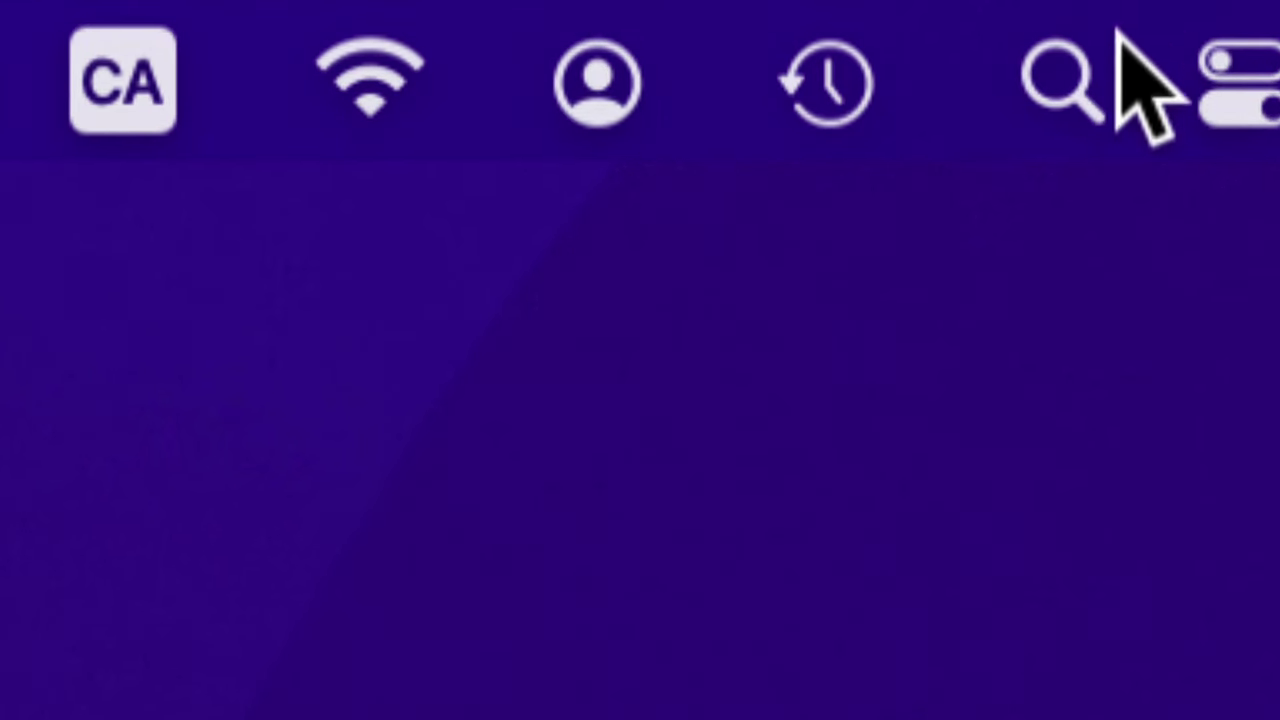
click(1063, 80)
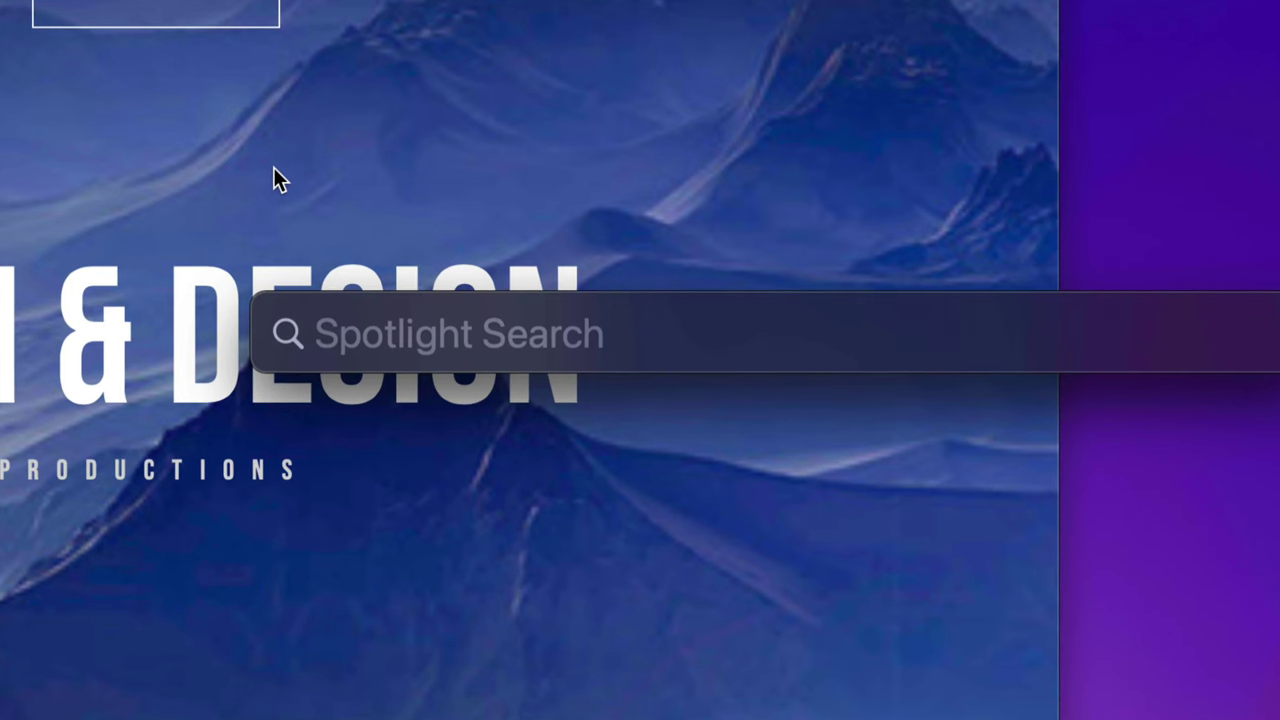
text(disk)
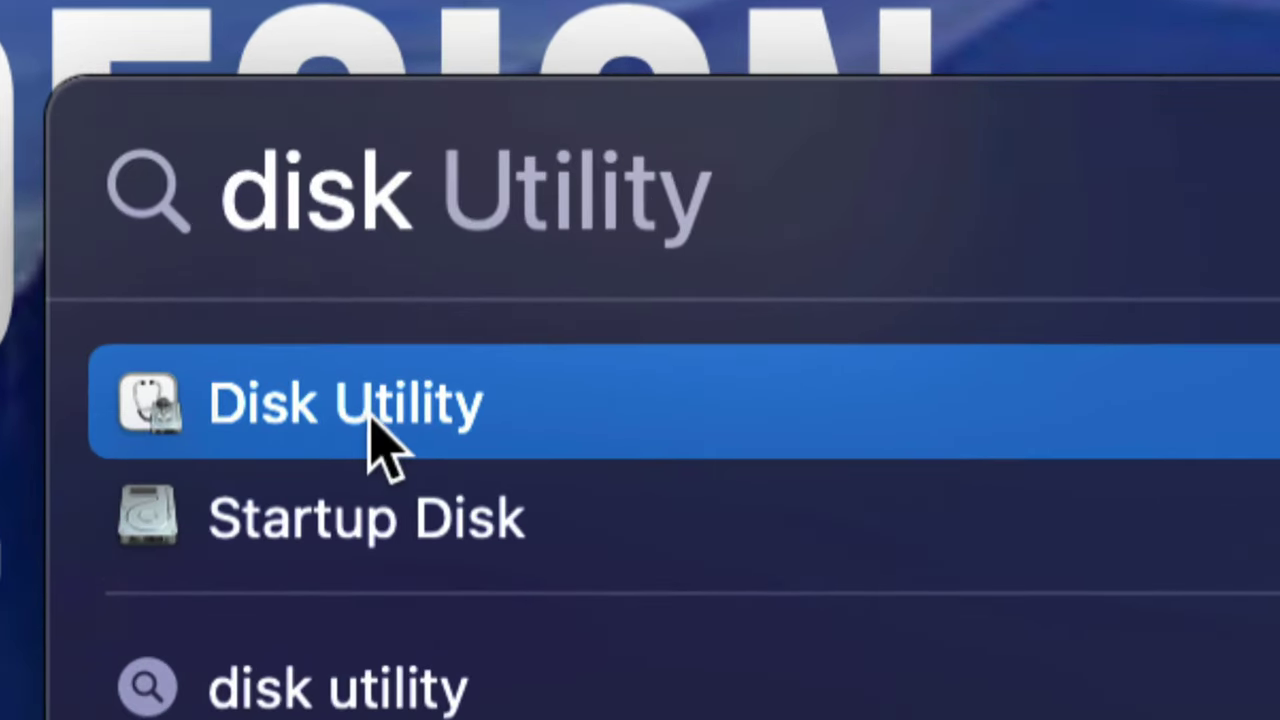
click(320, 415)
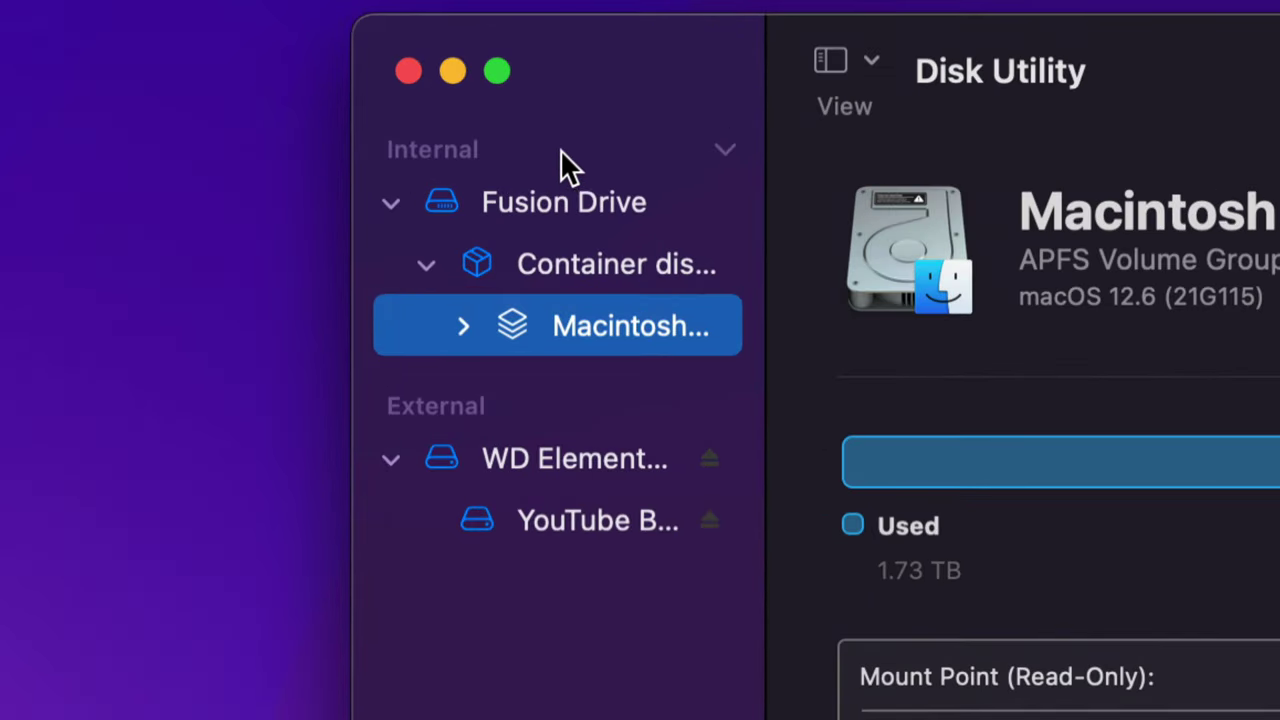
- Collapse the Internal drives list and select the 8 TB WD Elements 25A3 Media disk
click(724, 150)
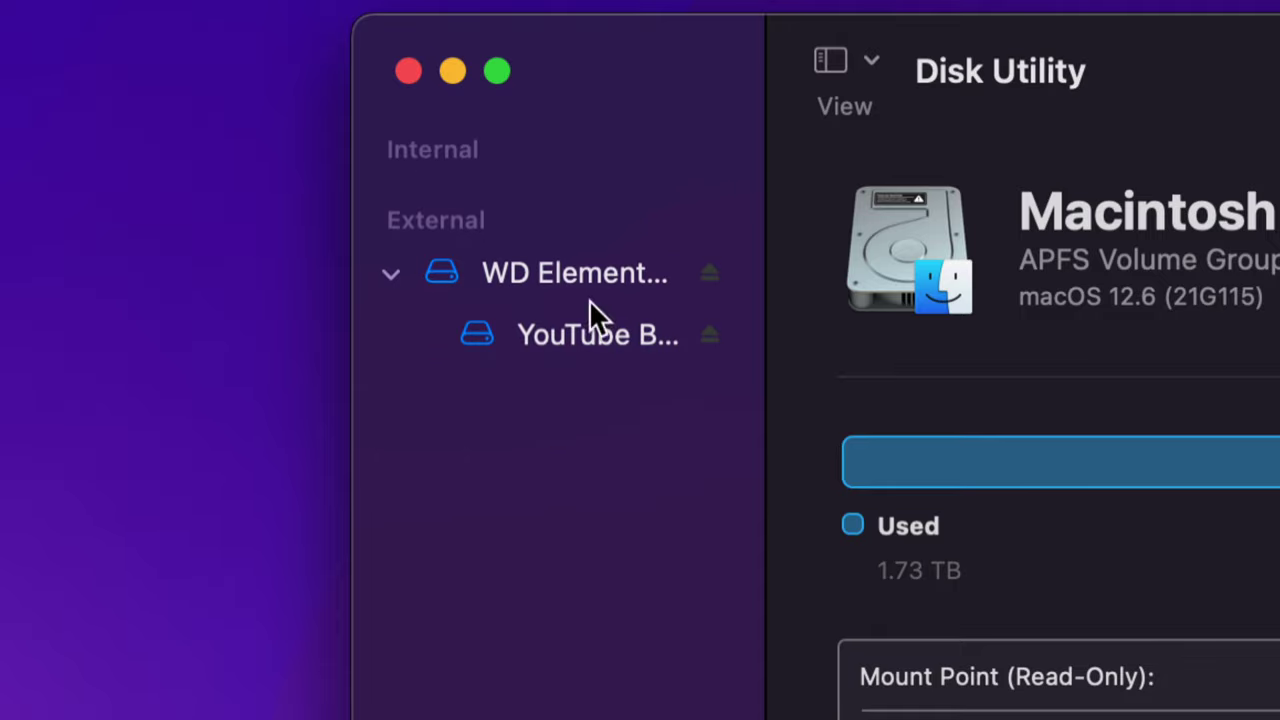
click(872, 62)
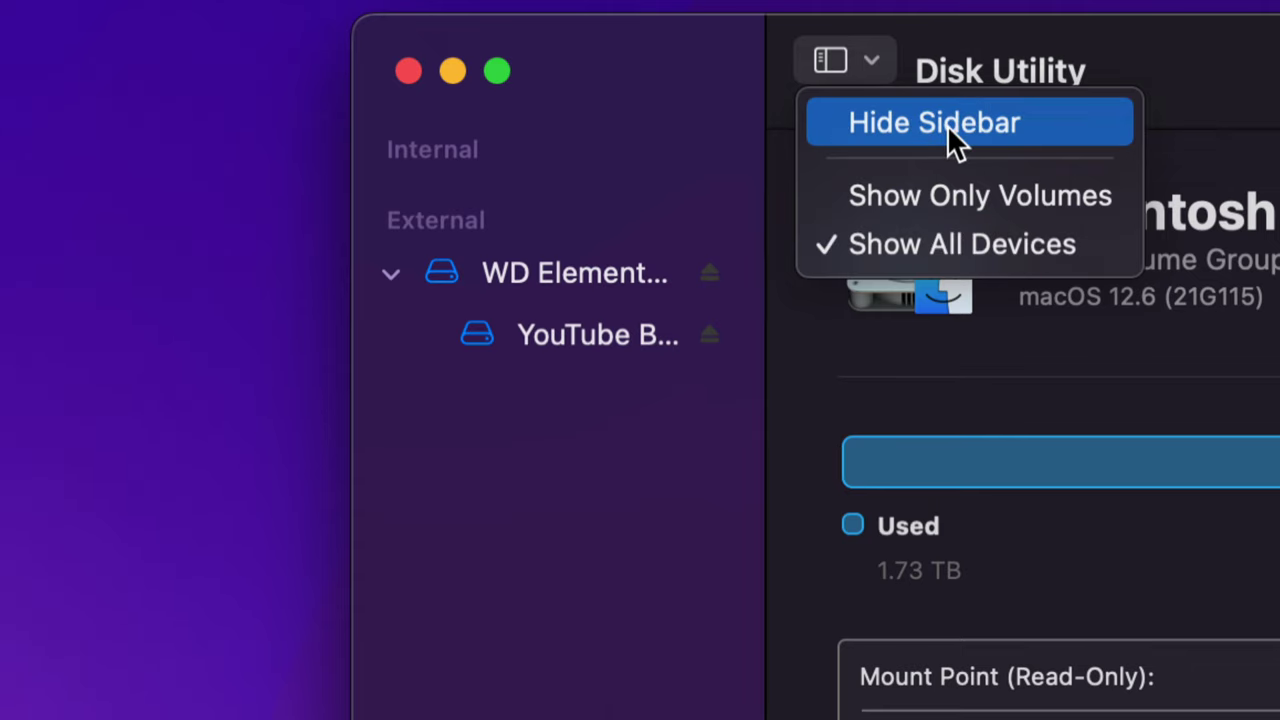
click(644, 95)
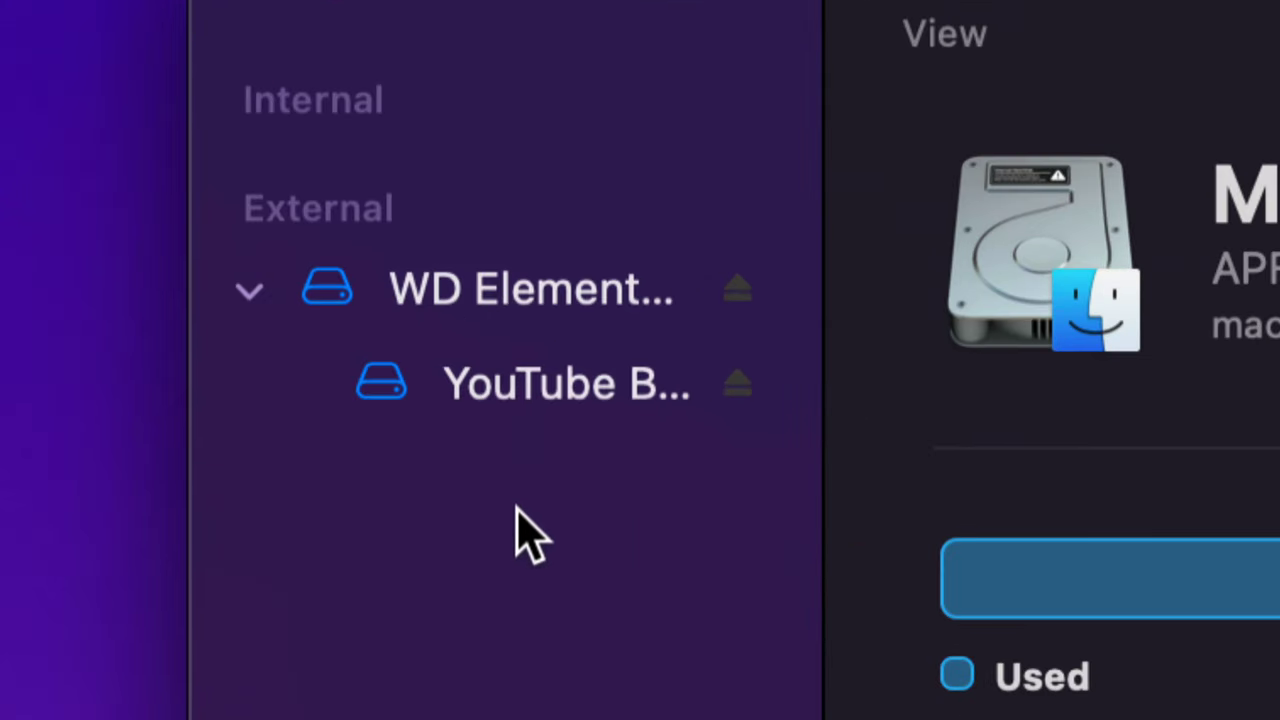
click(457, 312)
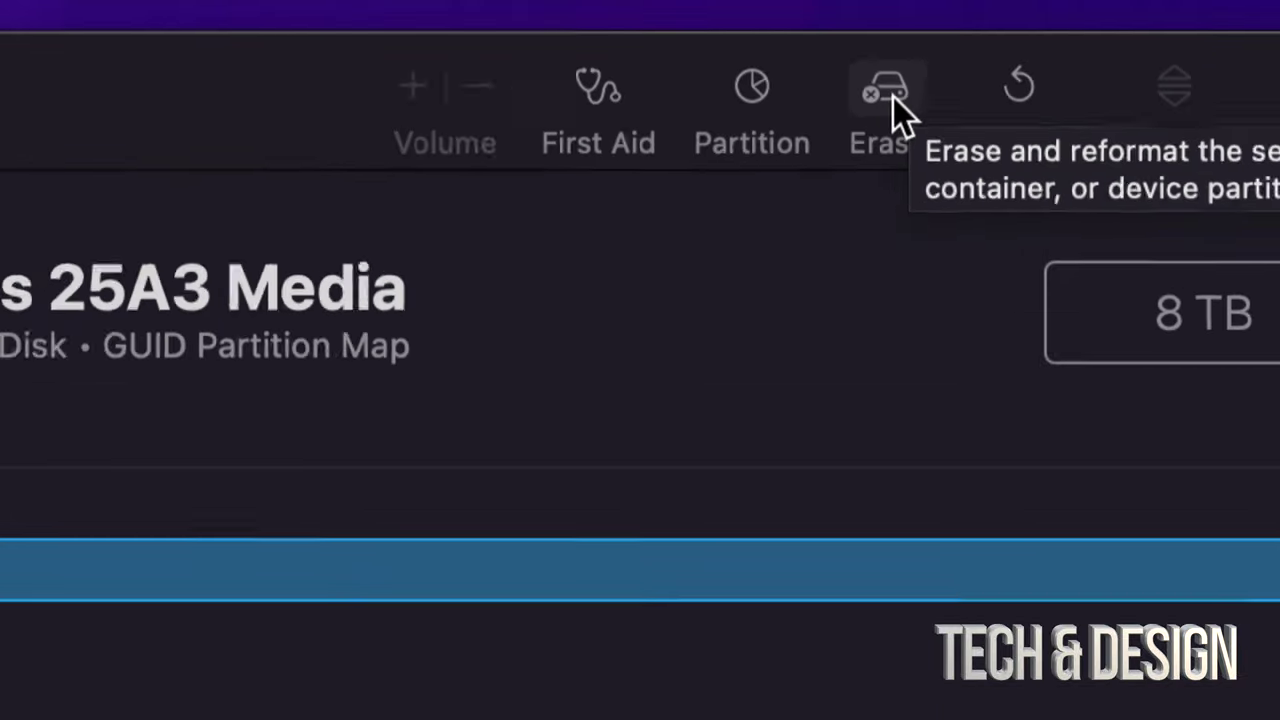
- Set up erasing WD Elements 25A3 Media as APFS with GUID Partition Map, after briefly trying Mac OS Extended (Journaled)
click(887, 94)
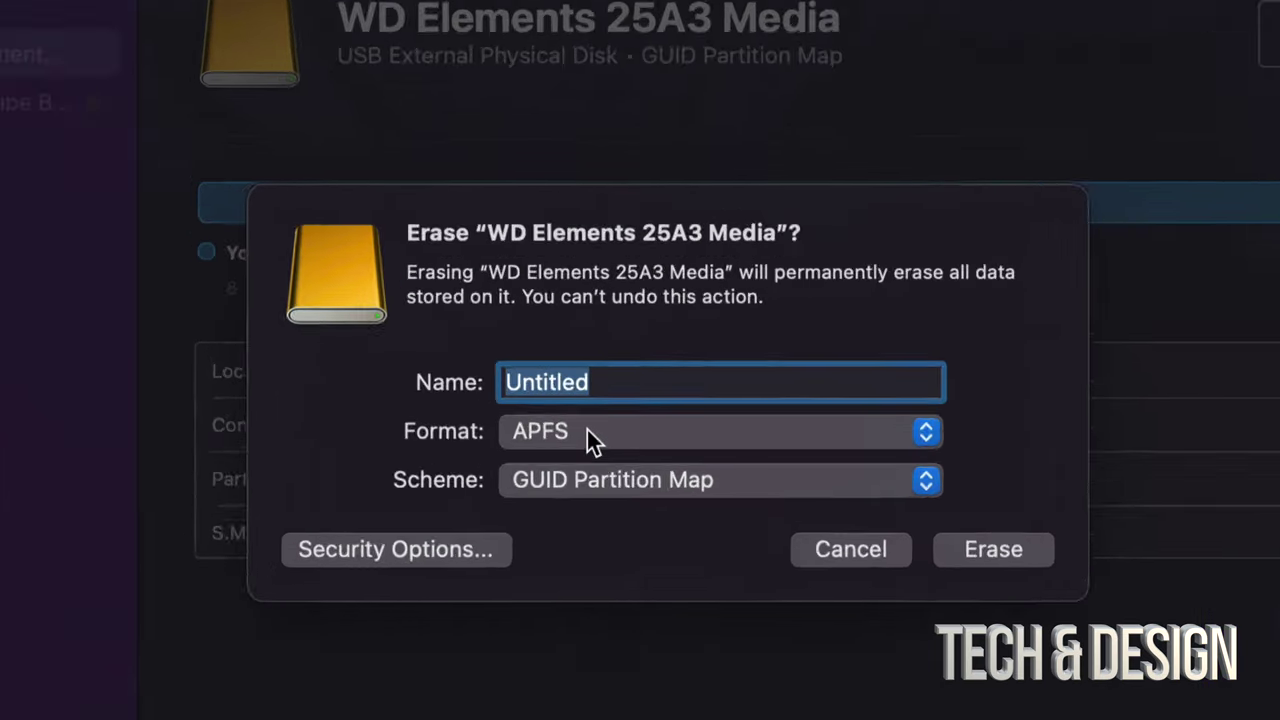
click(532, 434)
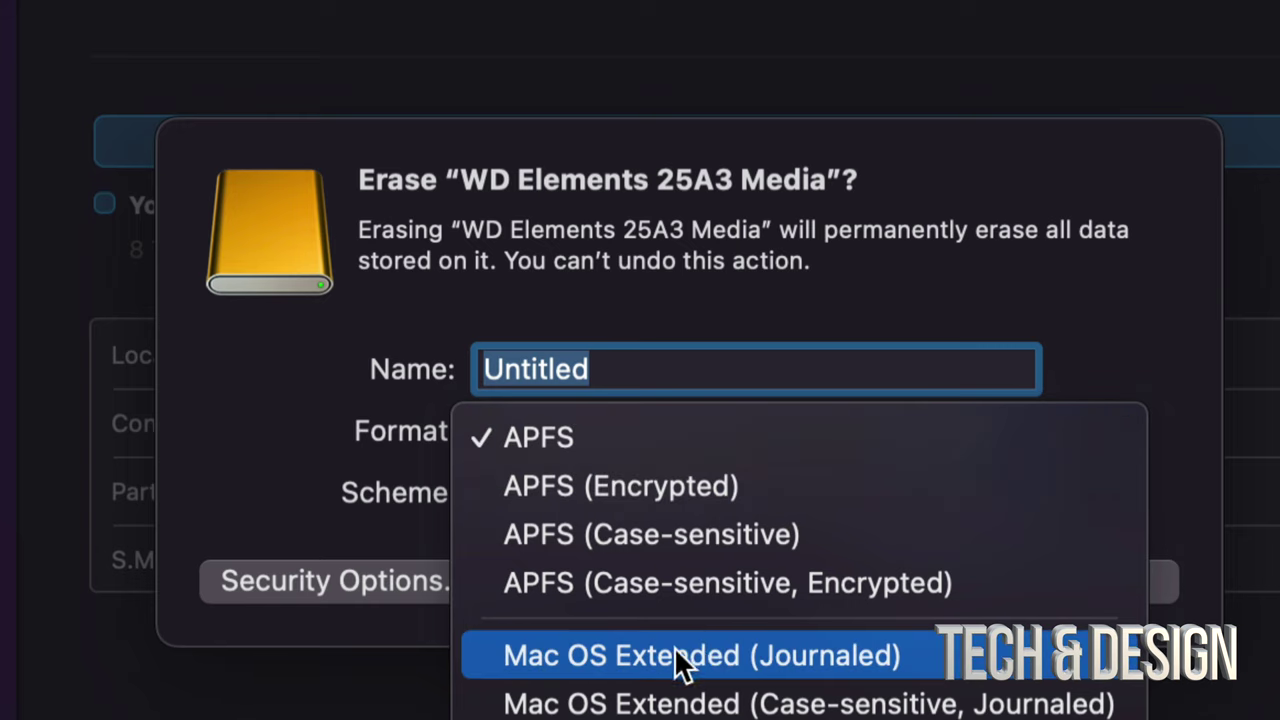
click(852, 666)
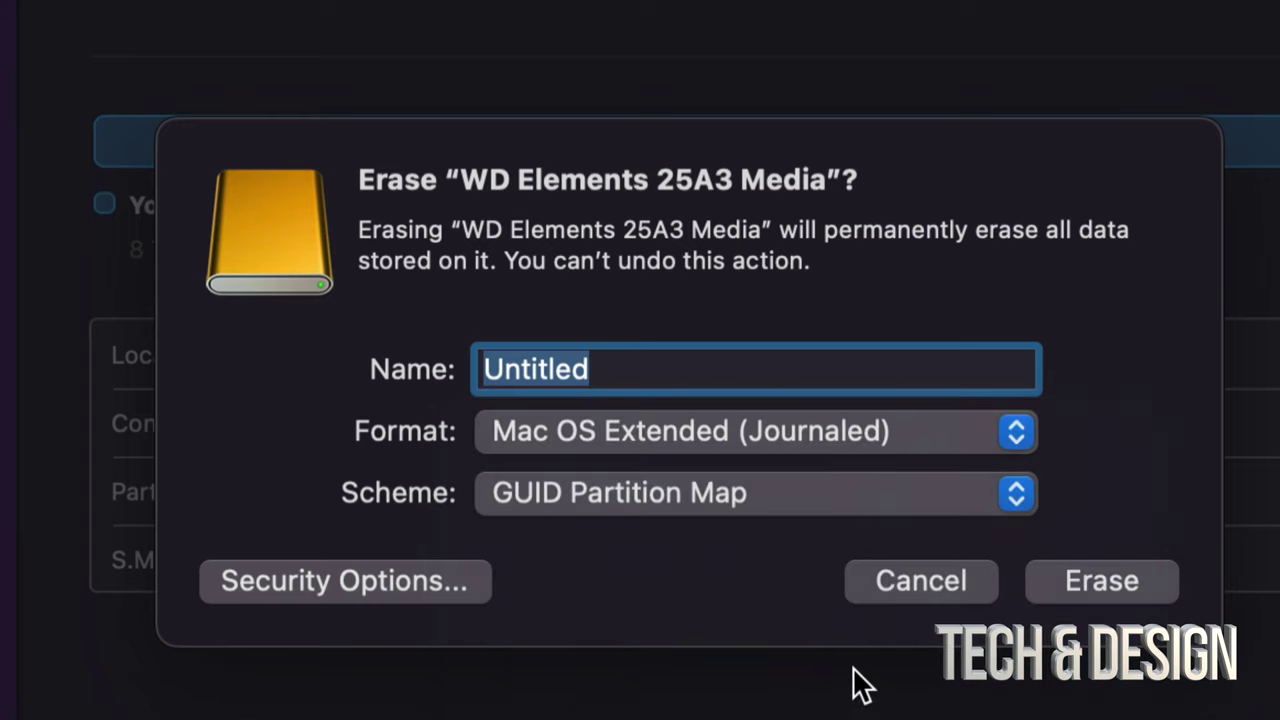
click(740, 433)
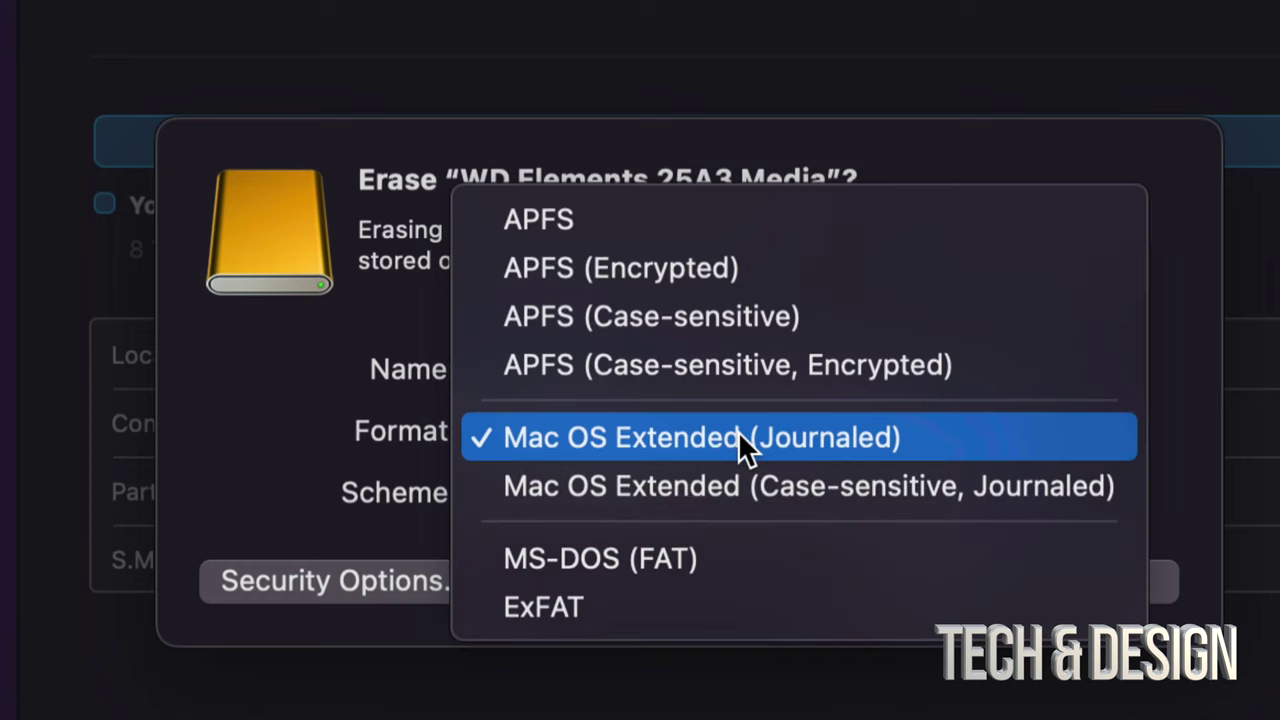
click(592, 222)
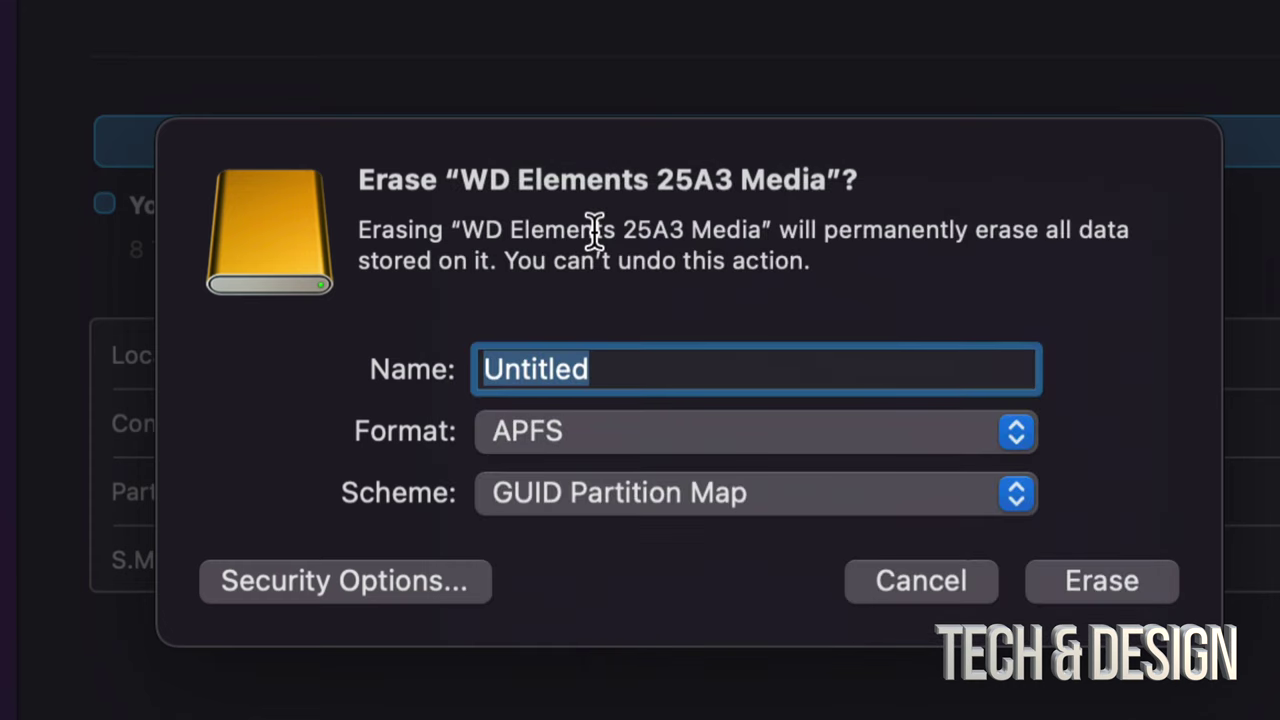
click(677, 495)
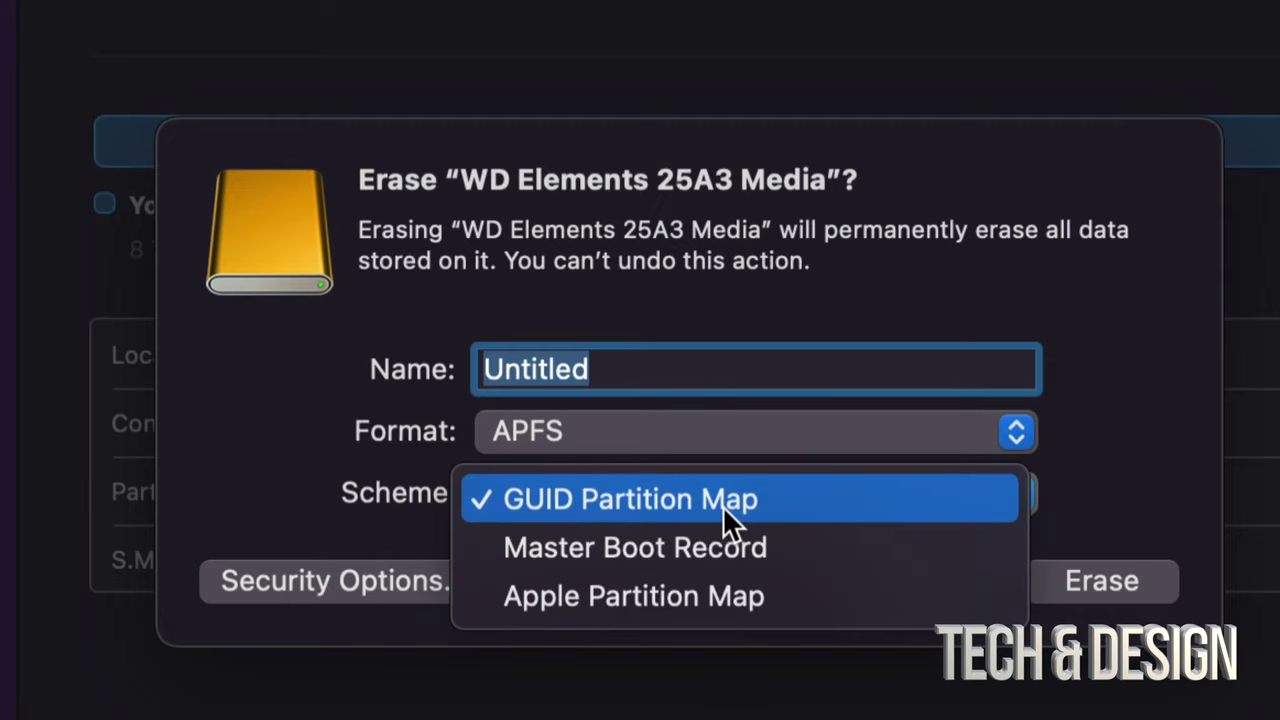
click(725, 506)
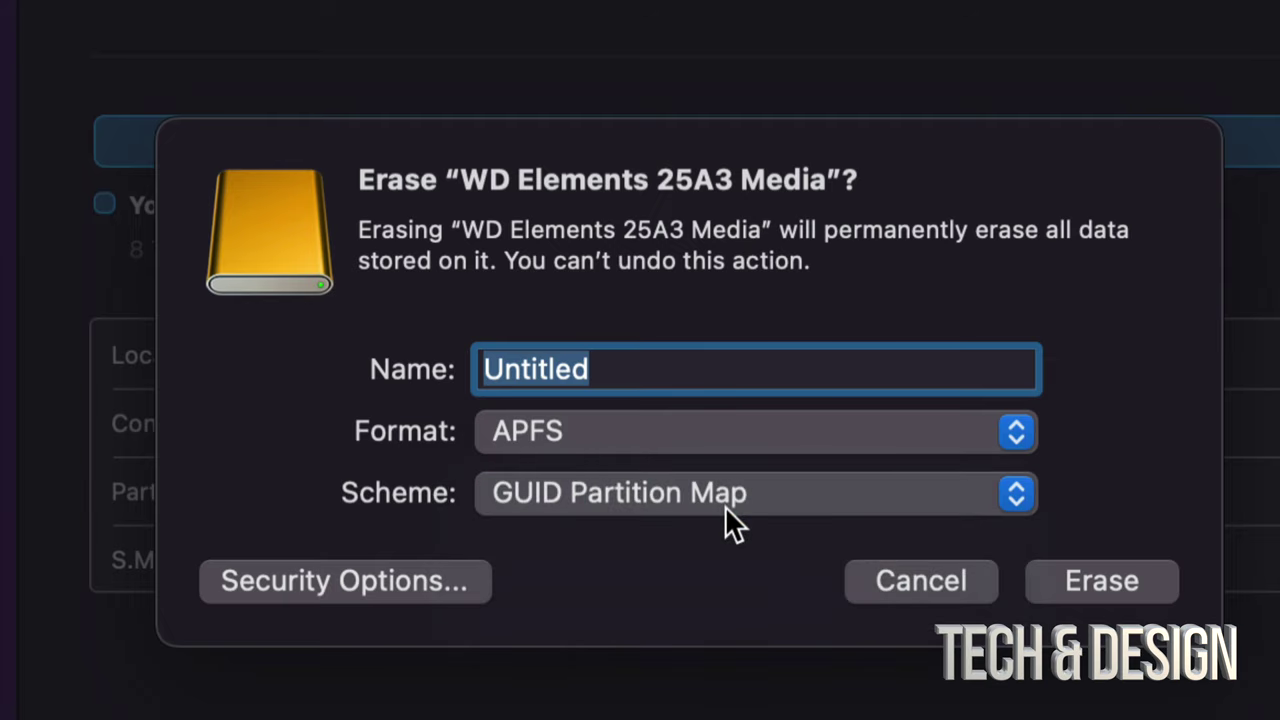